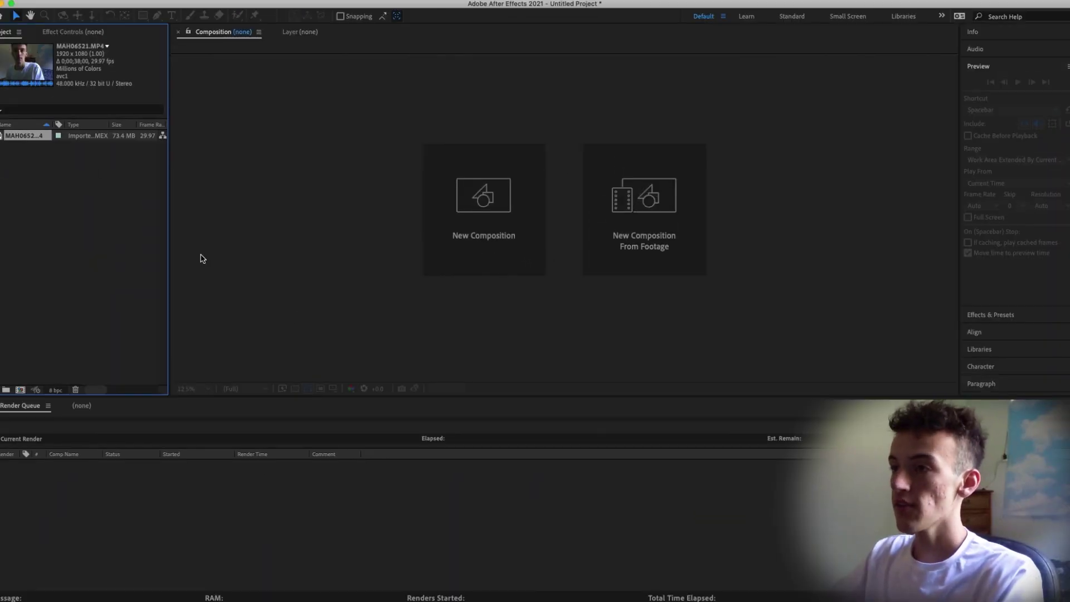
Create a composition from the MAH06521.MP4 footage and enlarge the preview to 50%.
left_click(84, 405)
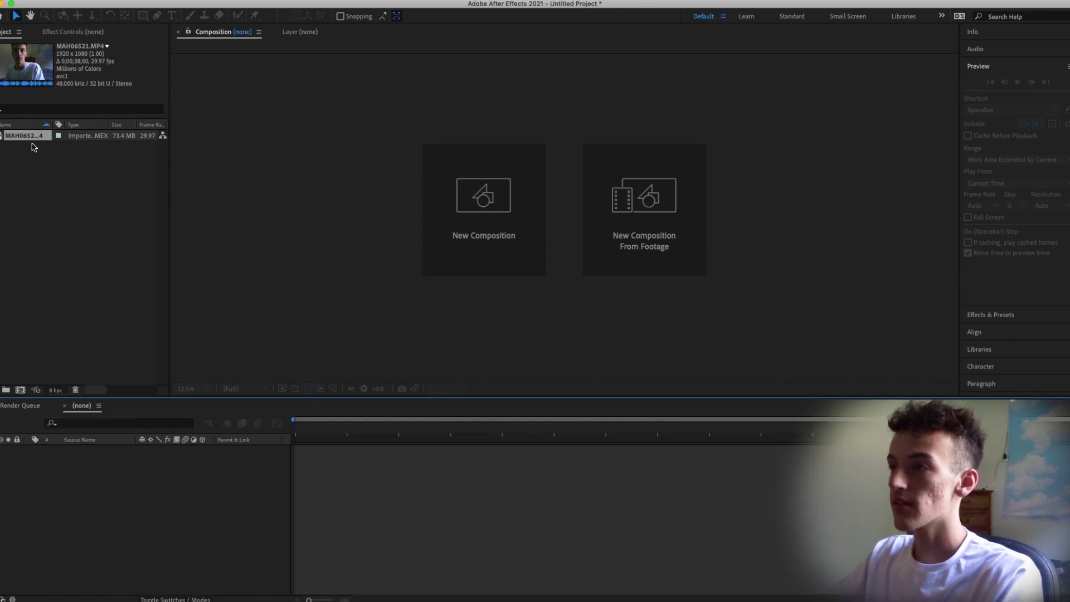
left_click_drag(33, 139, 419, 514)
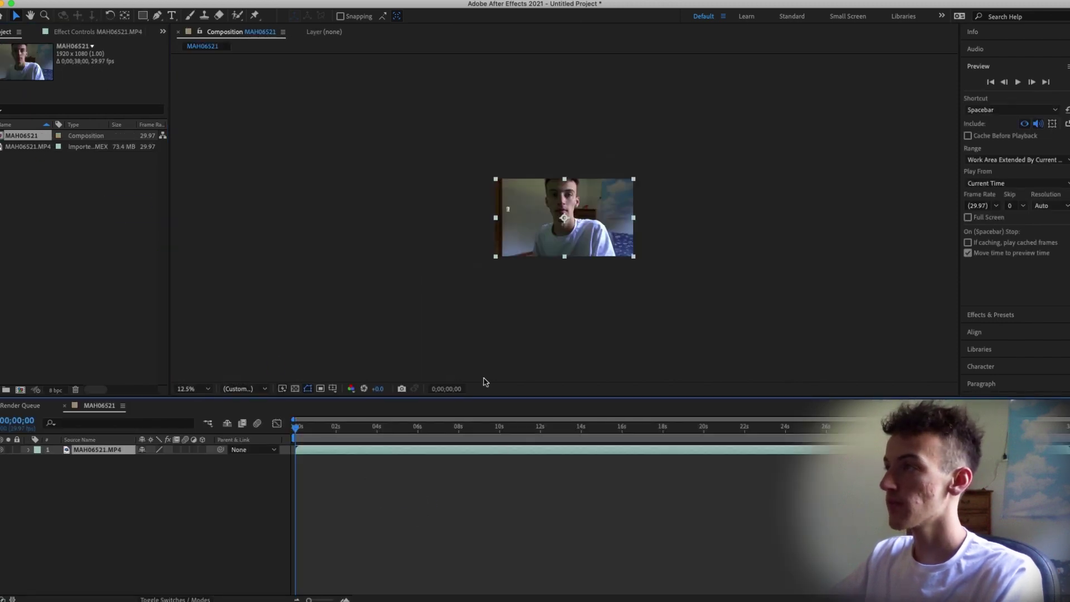
scroll(593, 221, "up", 3)
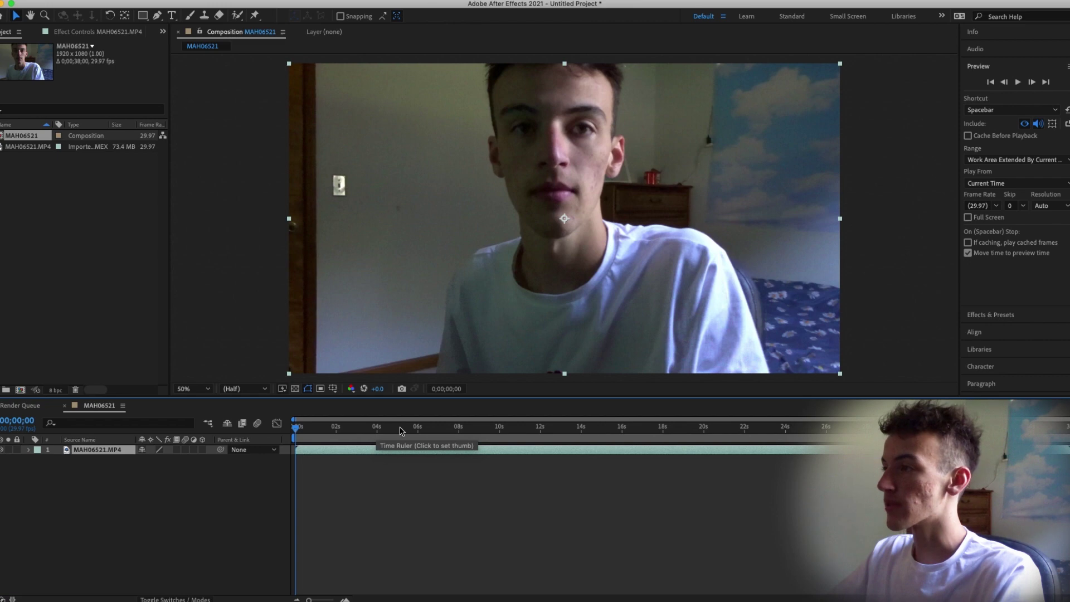
Trim the opening of the clip up to about 22 seconds and move the remaining footage to the composition's start.
left_click_drag(537, 434, 745, 445)
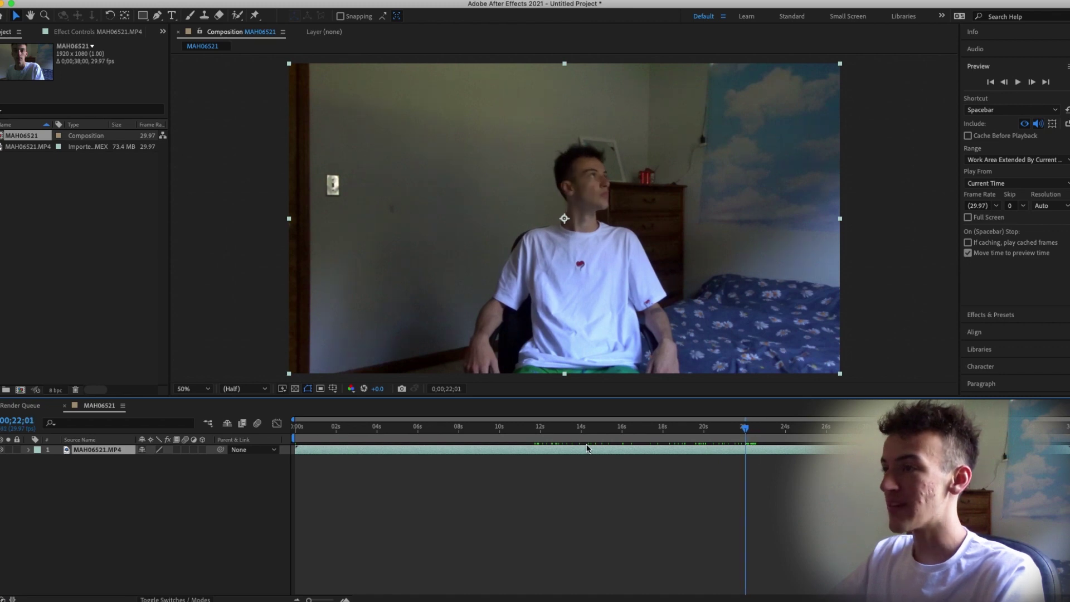
mouse_move(297, 448)
left_mouse_down()
mouse_move(747, 444)
mouse_move(303, 439)
left_mouse_up()
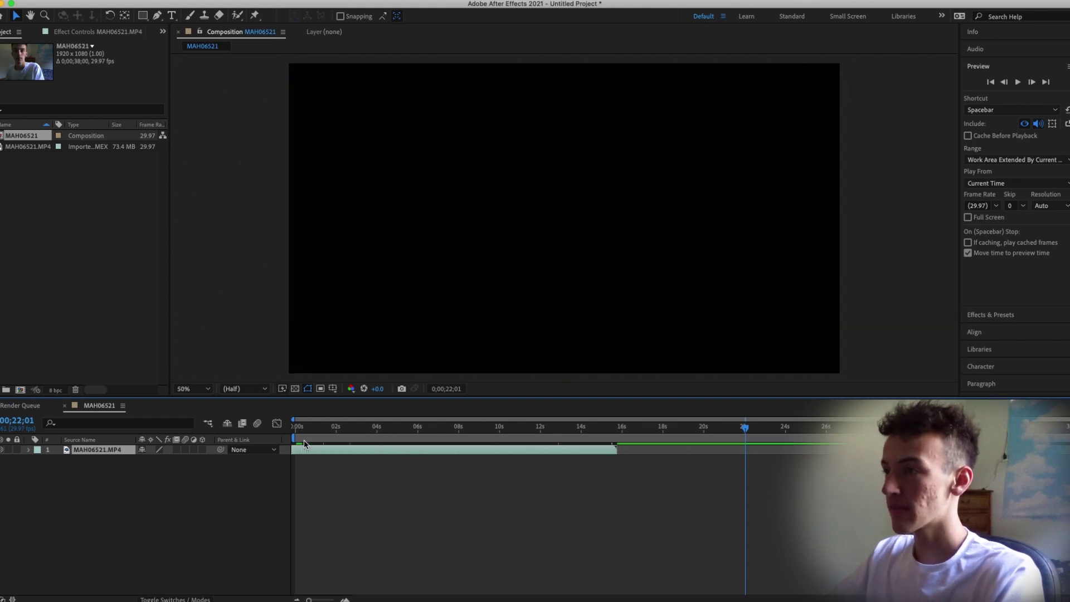
key("Home")
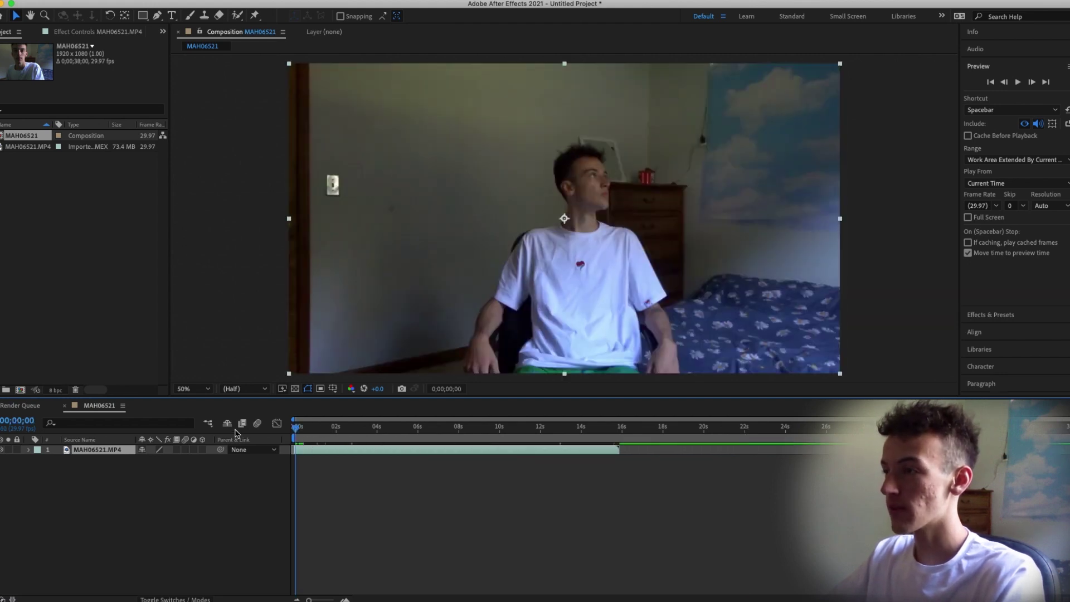
Set the work area's end to the end of the clip at about 16 seconds, and return to the first frame.
left_click_drag(1058, 437, 622, 435)
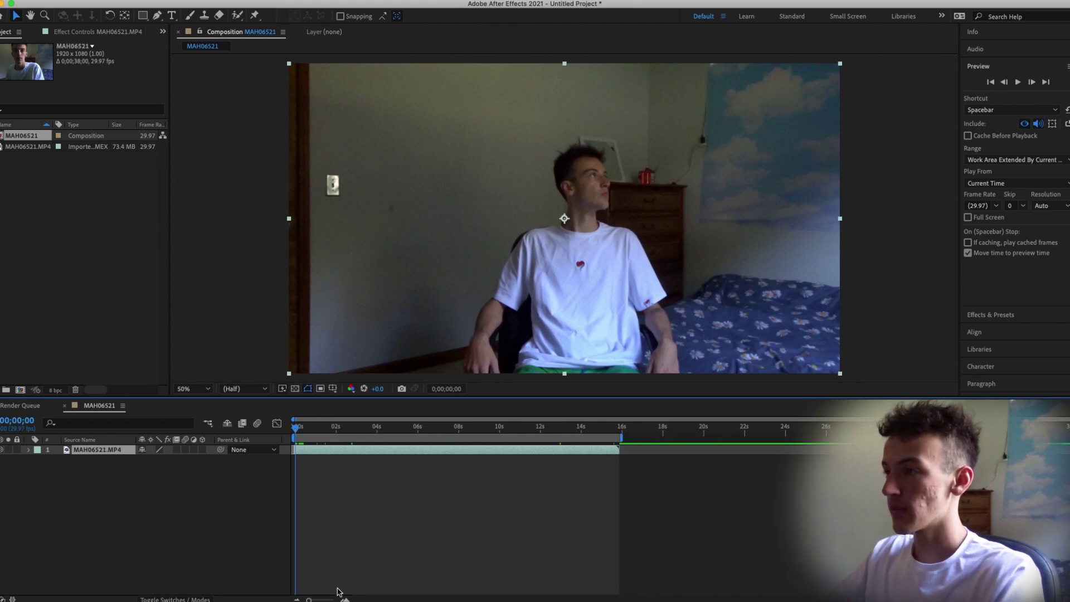
left_click_drag(308, 600, 322, 600)
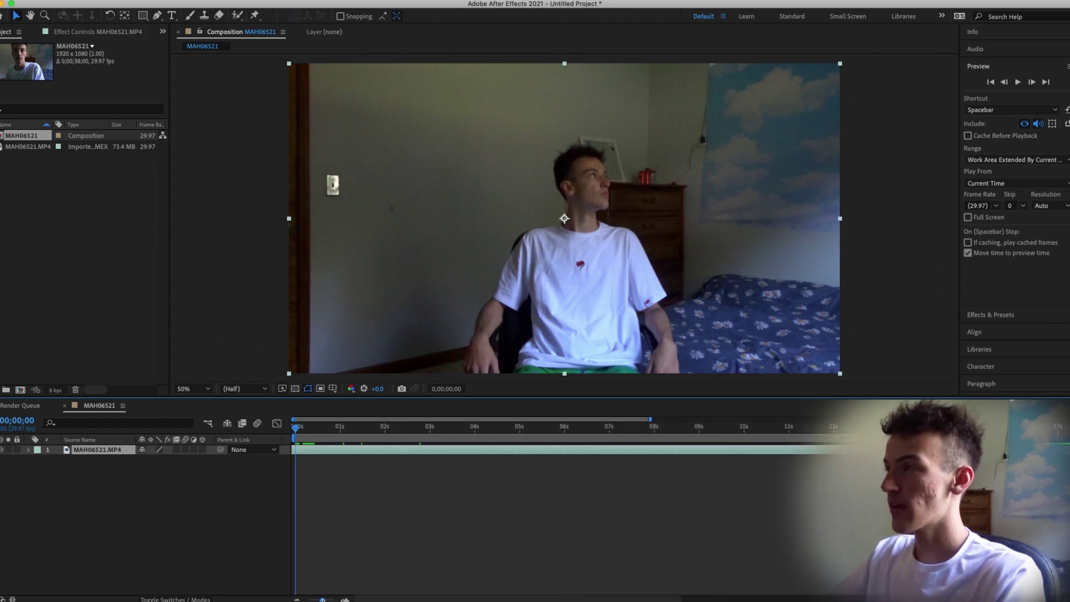
left_click_drag(304, 427, 183, 426)
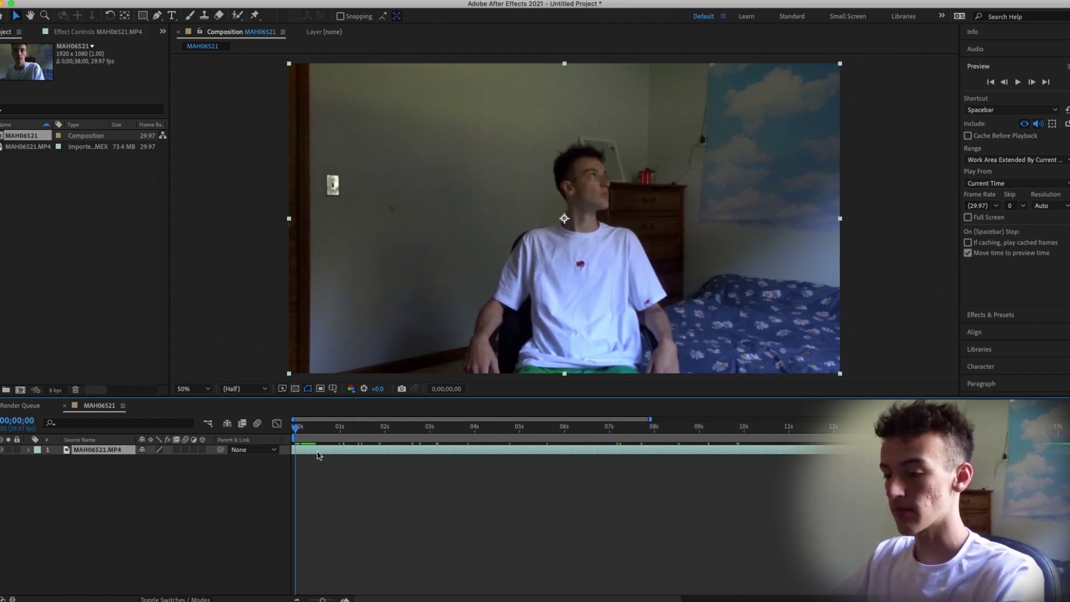
Duplicate the clip layer and open the upper copy in its layer view with the Roto Brush tool.
key("super+d")
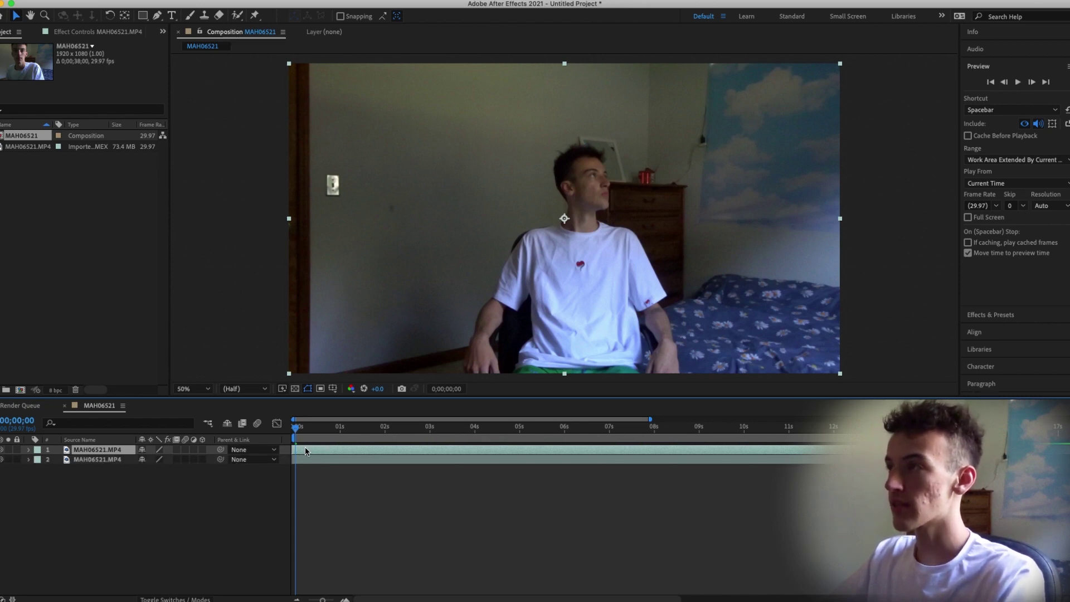
double_click(305, 450)
left_click(237, 16)
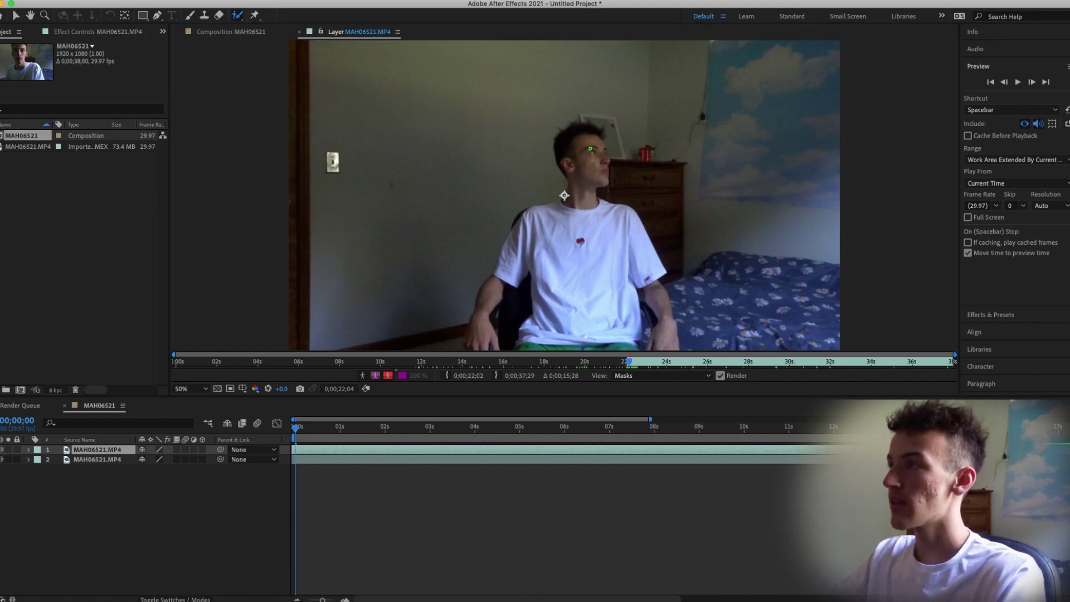
Paint Roto Brush foreground strokes over the seated man's head, torso and the missed shirt sleeve.
mouse_move(573, 140)
left_mouse_down()
mouse_move(586, 177)
mouse_move(585, 329)
left_mouse_up()
scroll(562, 167, "down", 3)
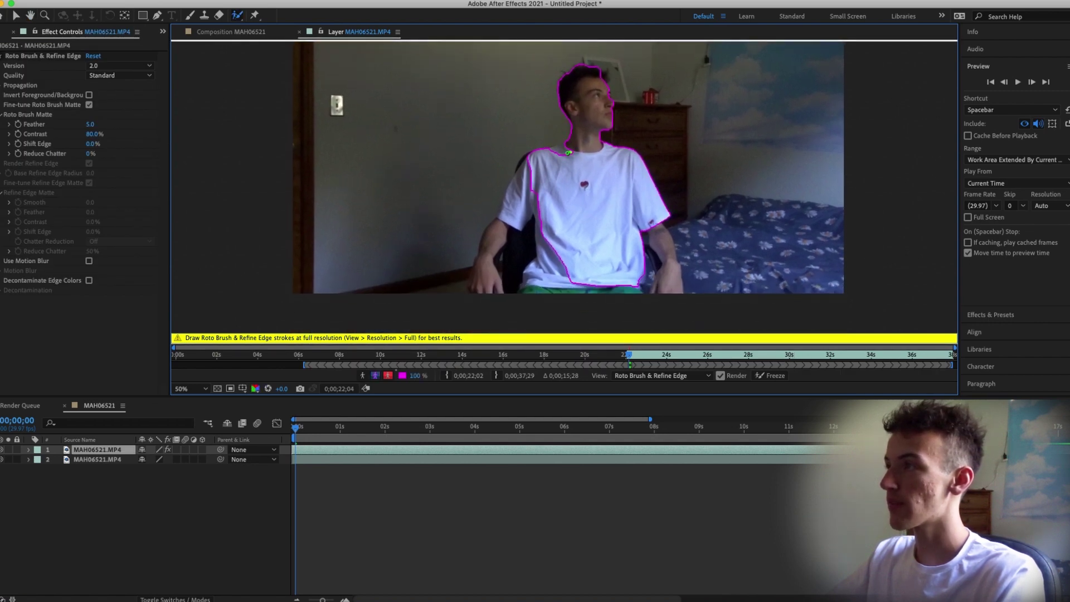
left_click(568, 153)
left_click(640, 322)
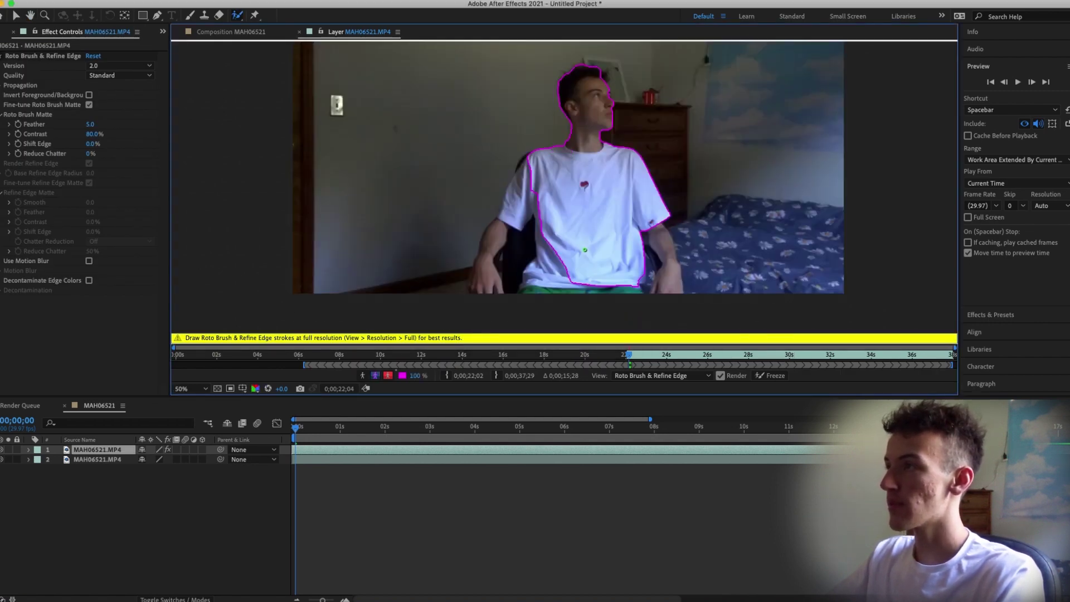
left_click_drag(540, 187, 516, 214)
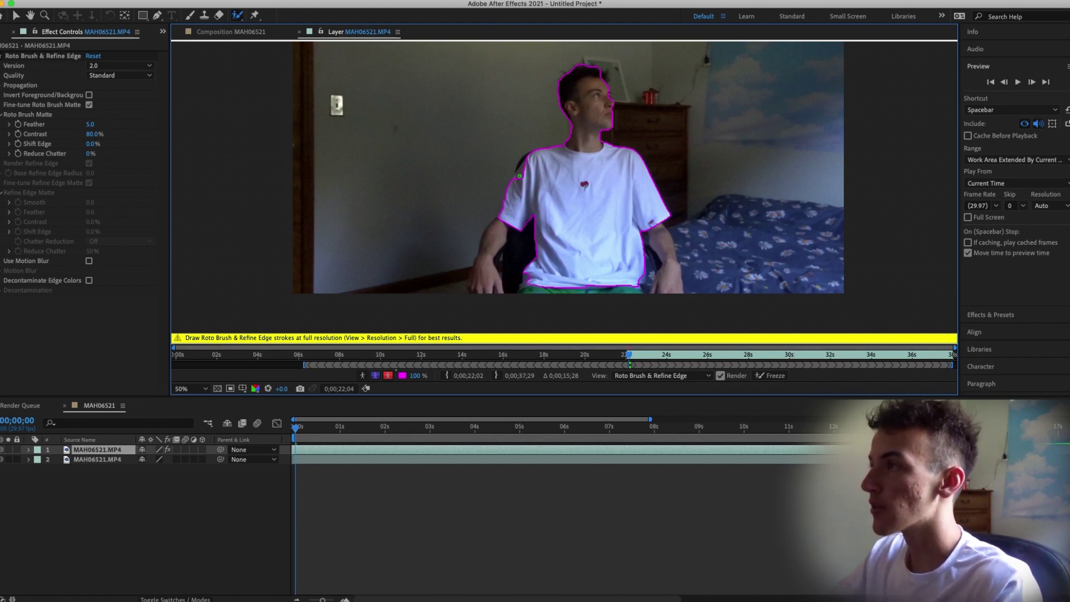
Add both forearms and the shorts to the Roto Brush selection and exclude the chair gap between arm and torso.
left_click_drag(488, 255, 482, 273)
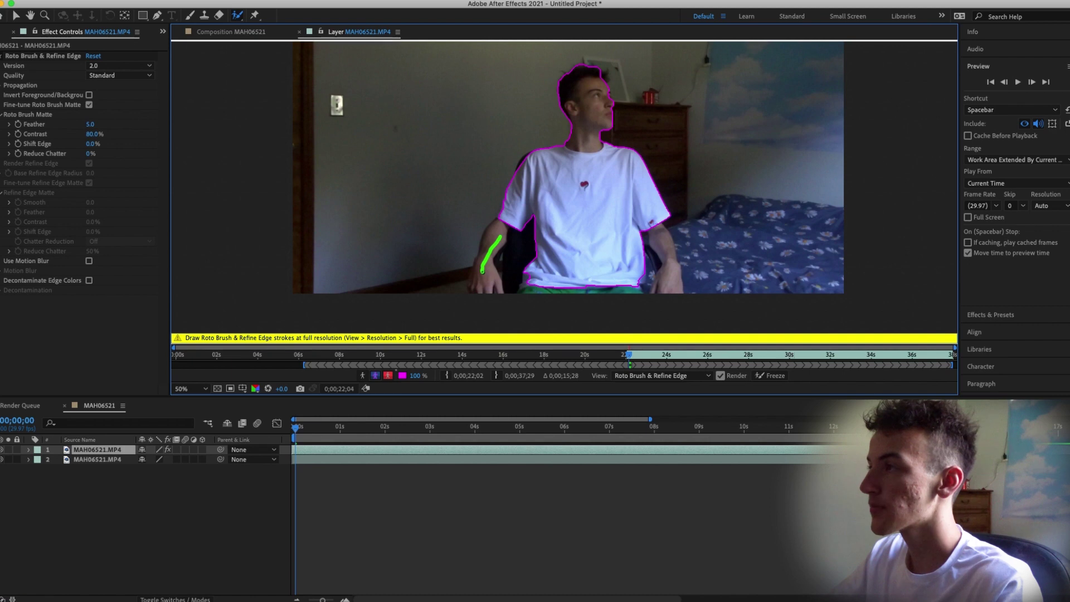
left_click_drag(644, 227, 661, 288)
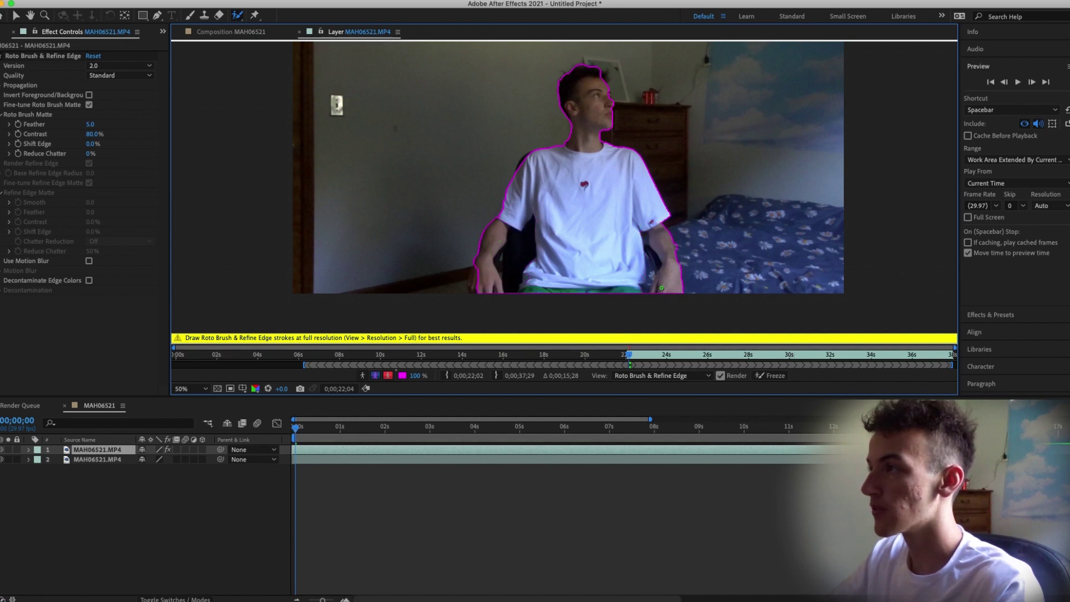
left_click_drag(513, 276, 525, 239)
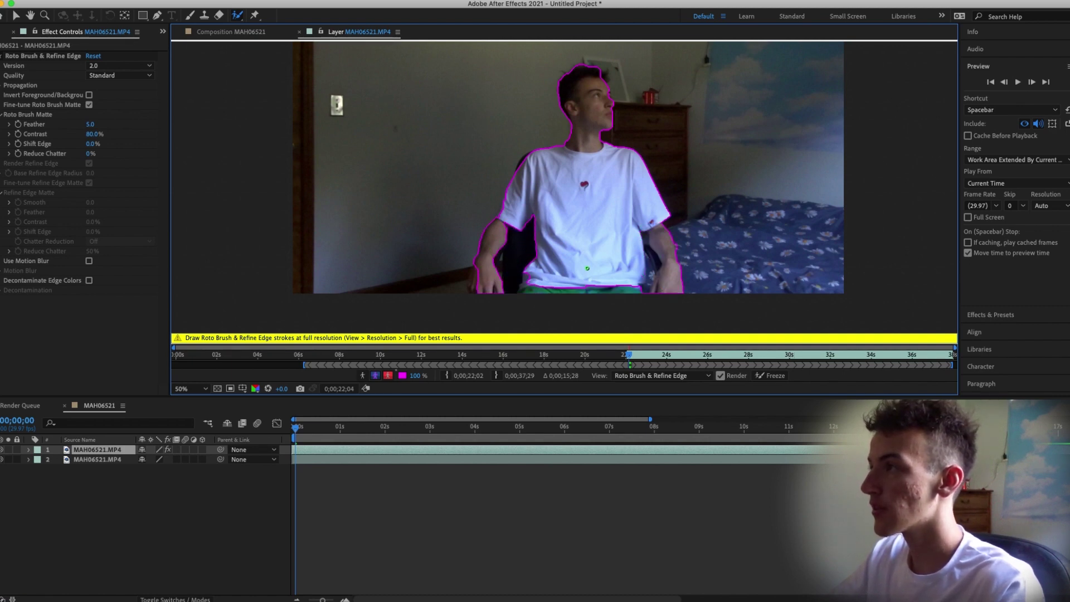
left_click_drag(525, 305, 538, 265)
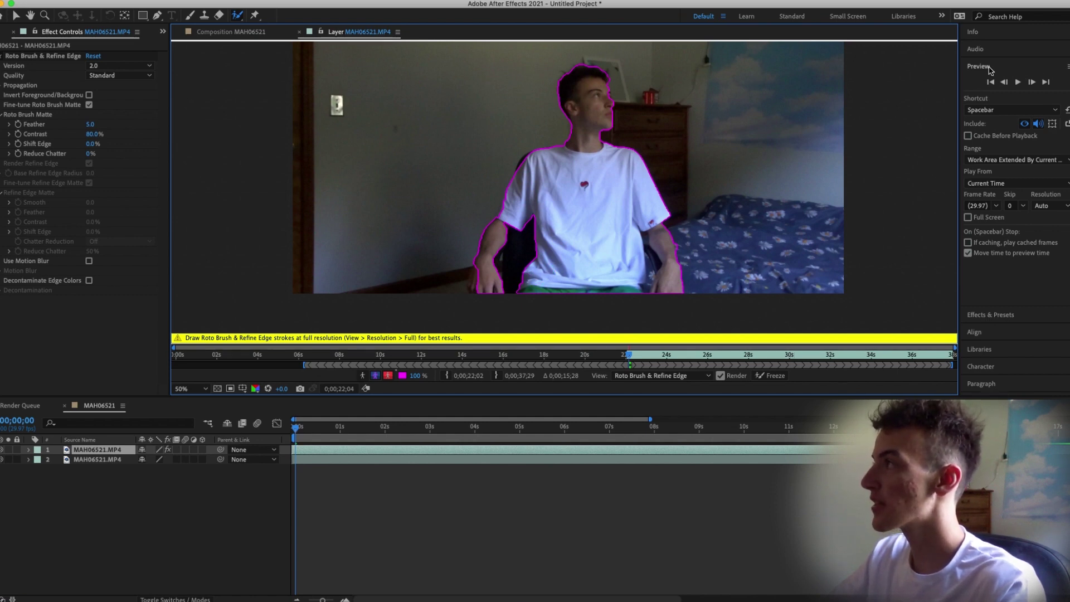
Advance the roto outline frame by frame to 0;00;00;04 and add the missed edge of the hand beside the wall.
left_click(991, 69)
left_click(1032, 82)
left_click(1032, 82)
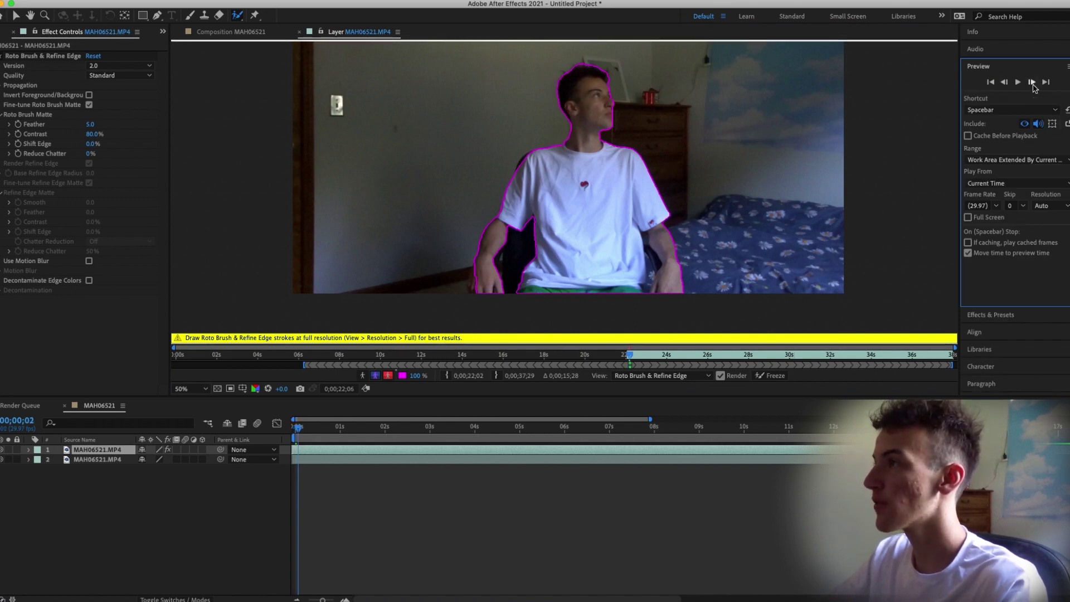
left_click(1032, 82)
left_click(1033, 83)
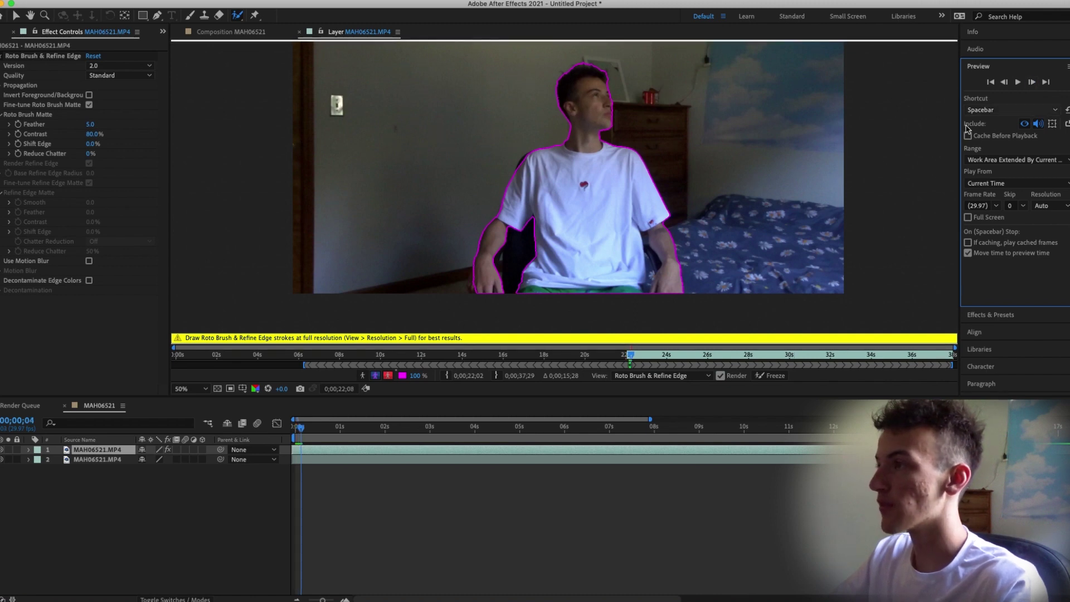
left_click_drag(475, 279, 477, 285)
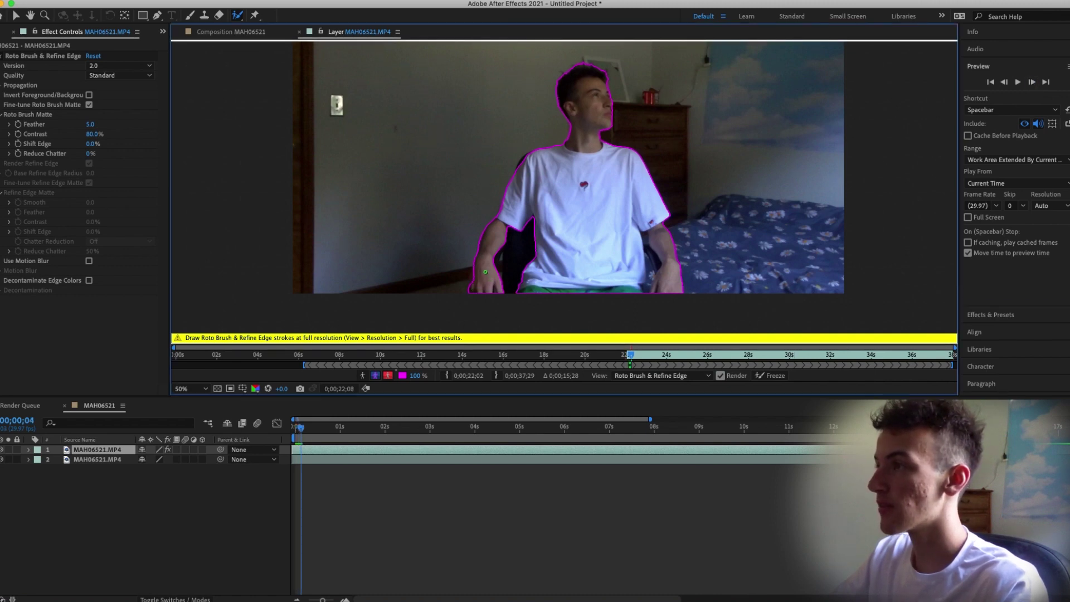
Propagate the roto outline forward through the clip to 0;00;02;04, pausing to check it.
left_click(1031, 82)
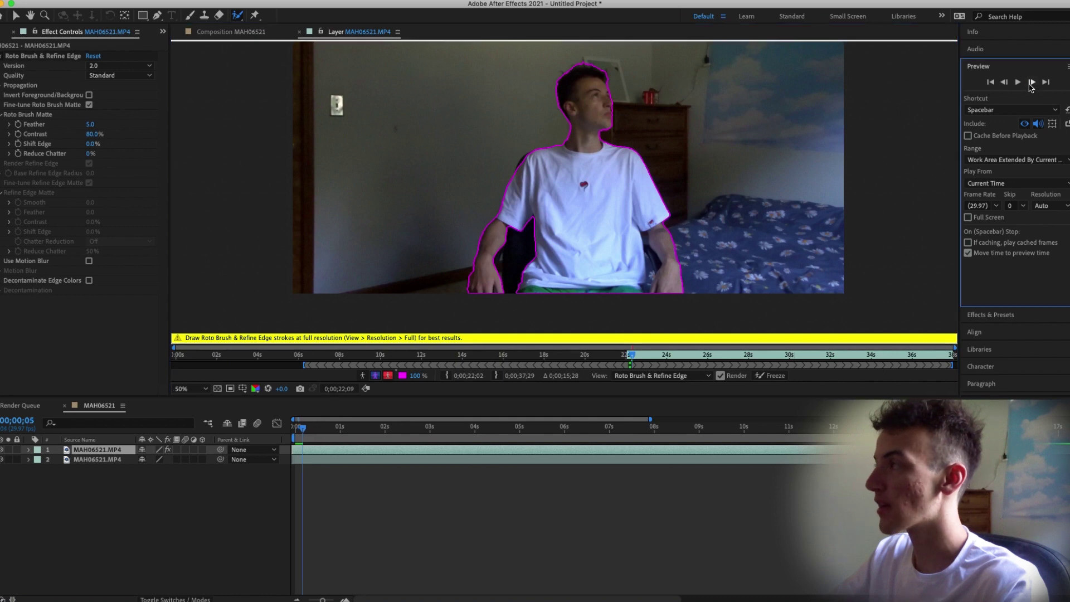
left_click(1031, 82)
left_click(1031, 83)
key("space")
key("space")
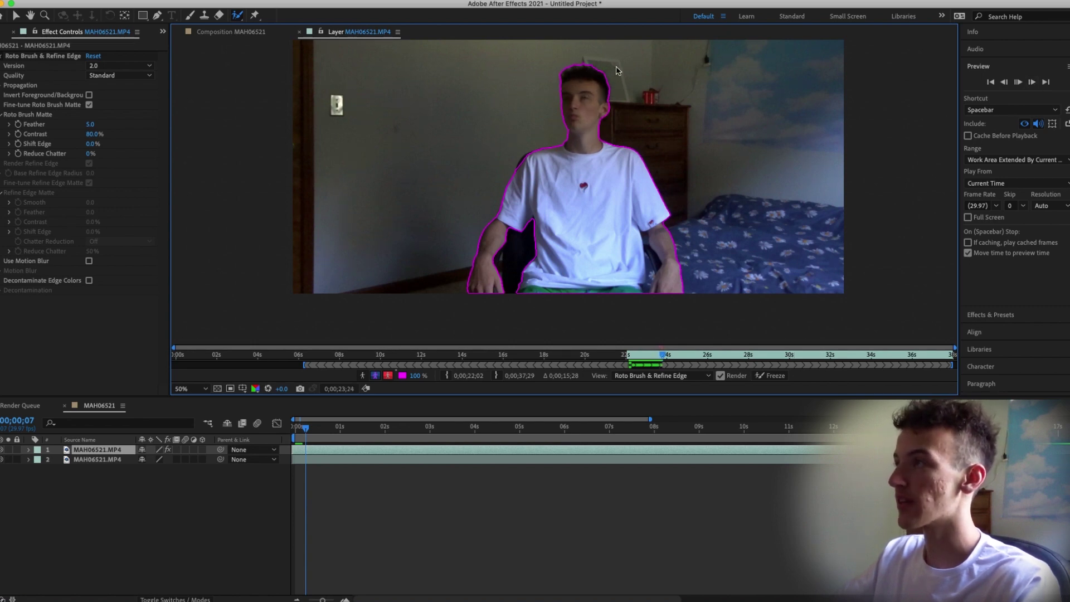
key("space")
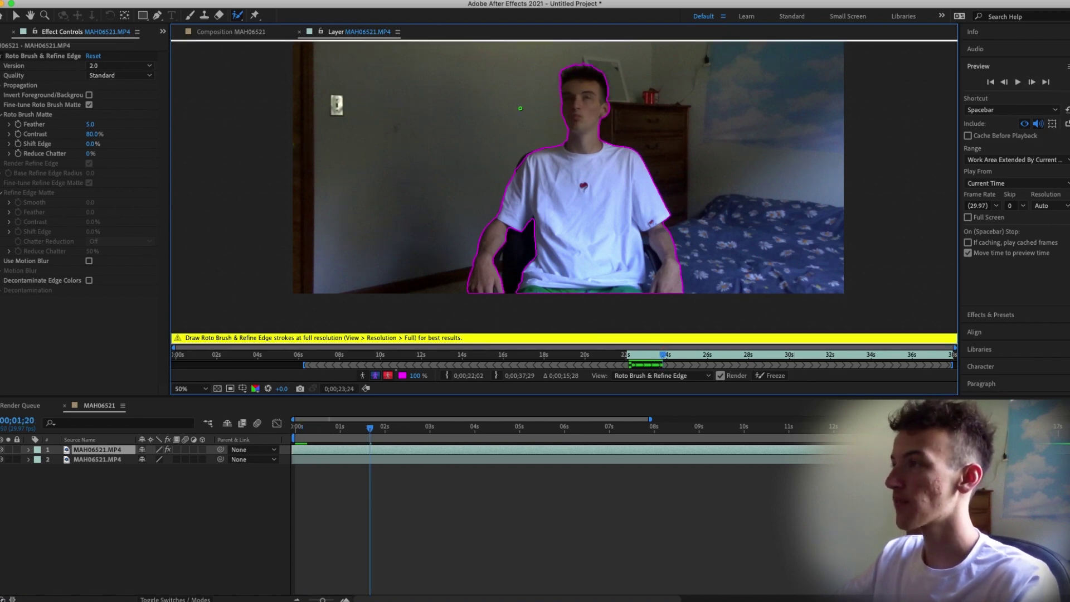
key("space")
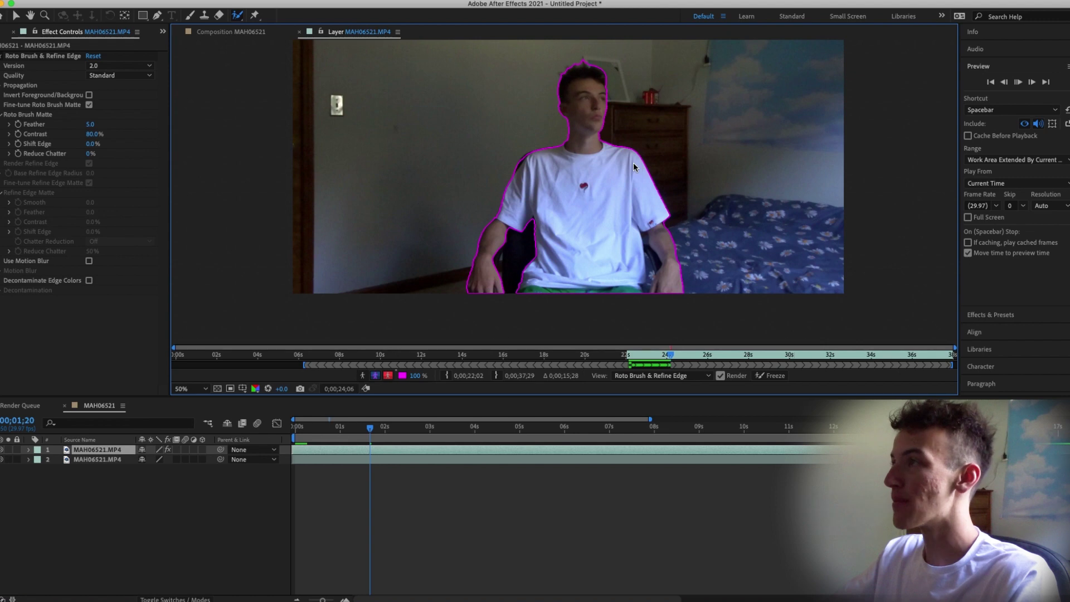
key("space")
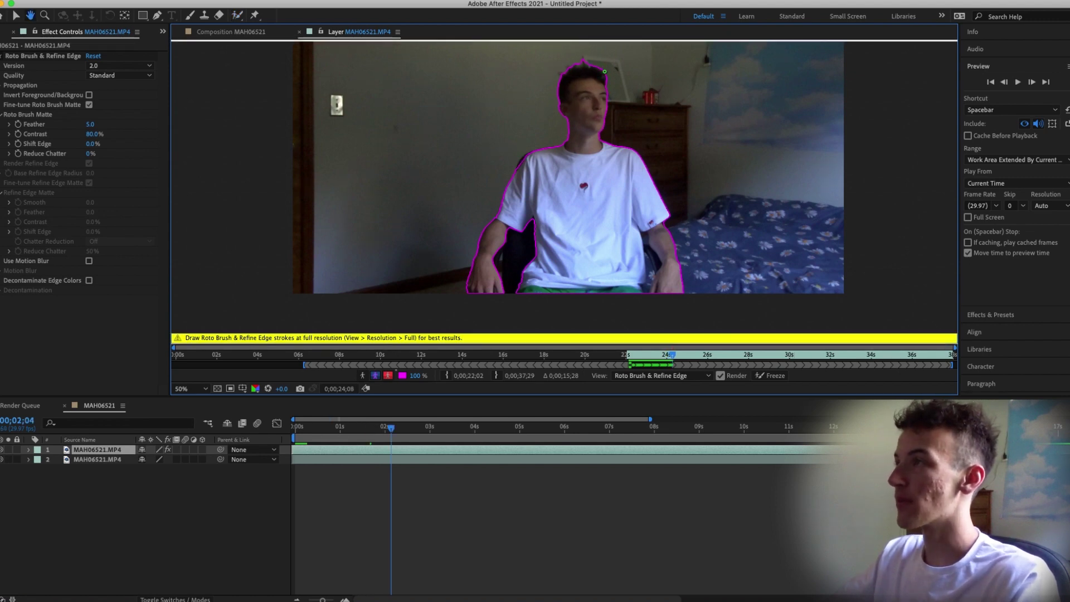
Subtract the pointed spike above the hair from the roto selection at 0;00;02;04.
scroll(593, 69, "up", 2)
scroll(594, 69, "up", 10)
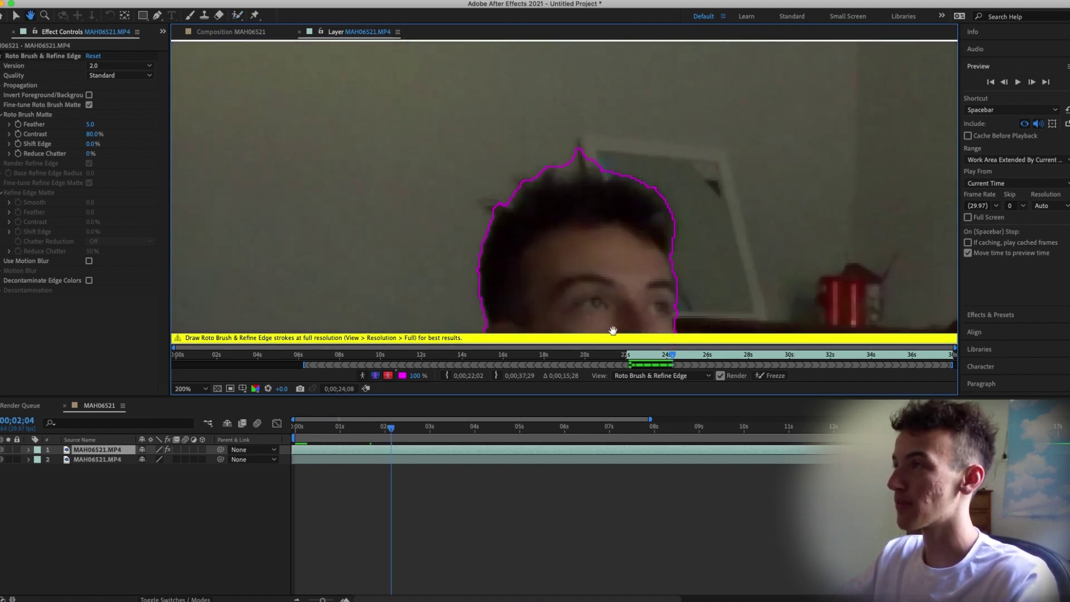
left_click_drag(613, 169, 474, 180)
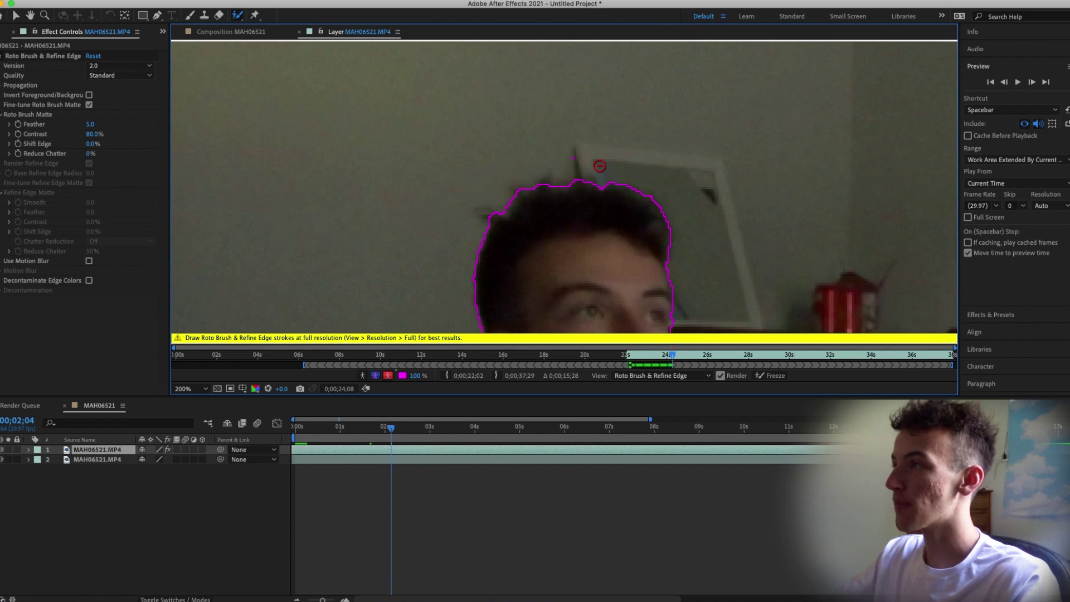
Examine the roto outline up close around the face, shoulders, sleeves and both arms.
scroll(616, 205, "down", 10)
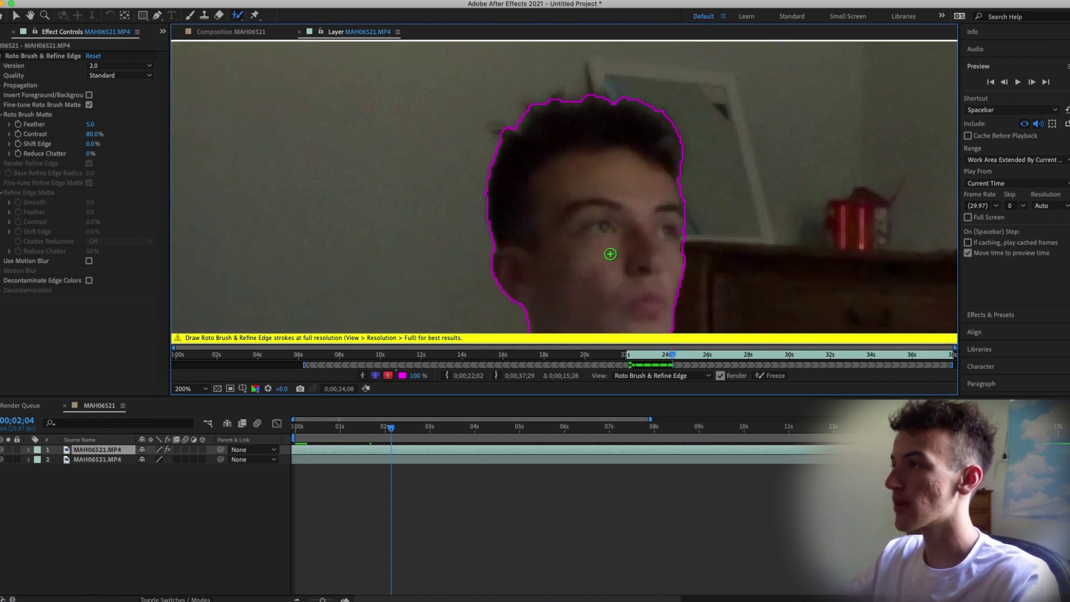
scroll(658, 124, "down", 10)
left_click_drag(487, 103, 455, 153)
scroll(591, 167, "down", 10)
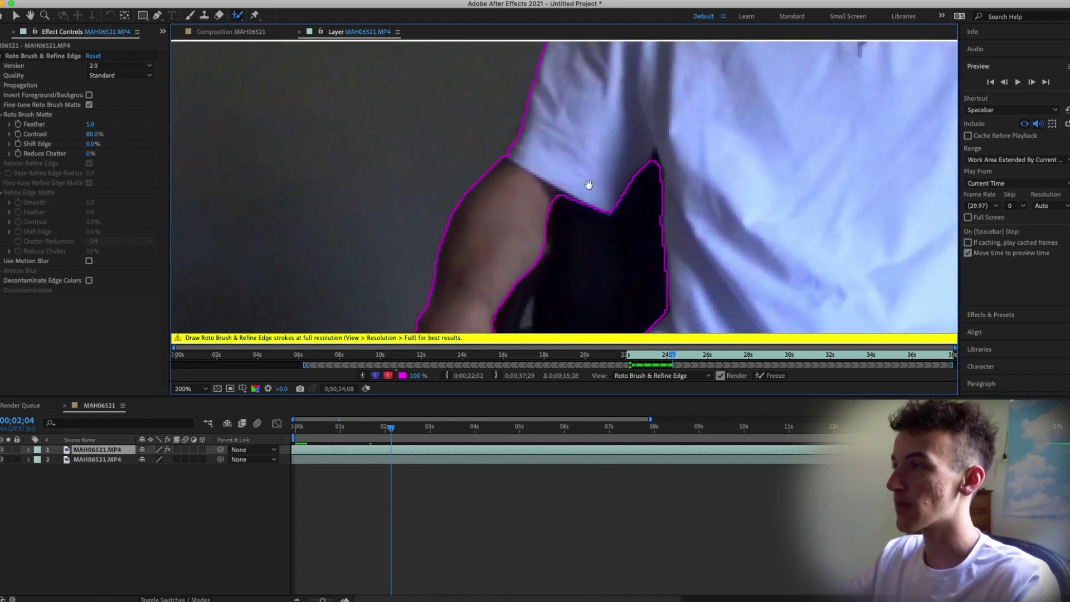
left_click_drag(597, 224, 444, 223)
left_click_drag(759, 163, 573, 274)
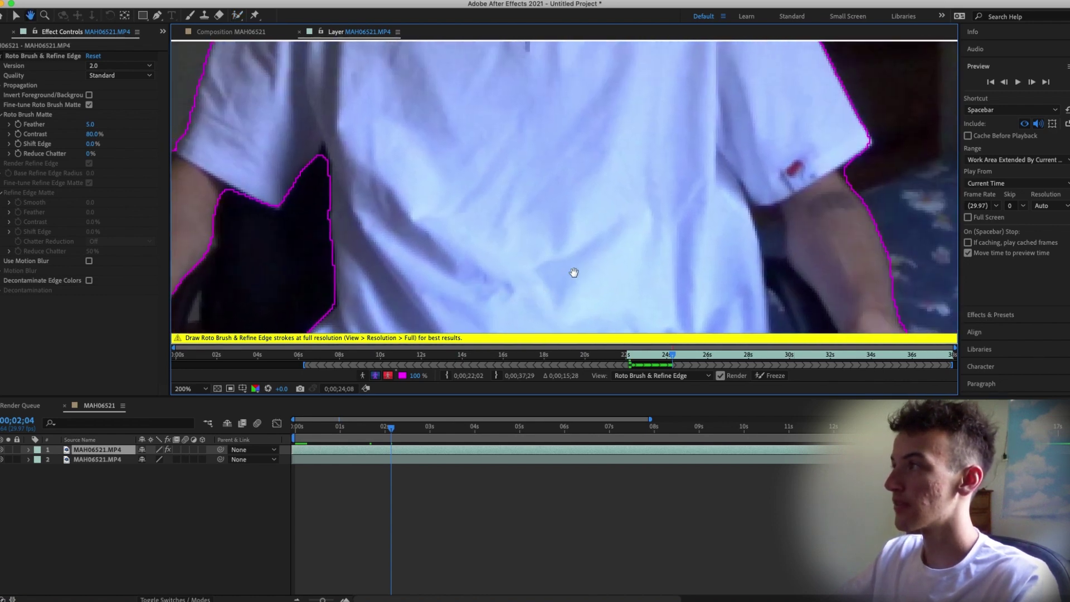
left_click_drag(749, 209, 746, 226)
scroll(746, 226, "down", 4)
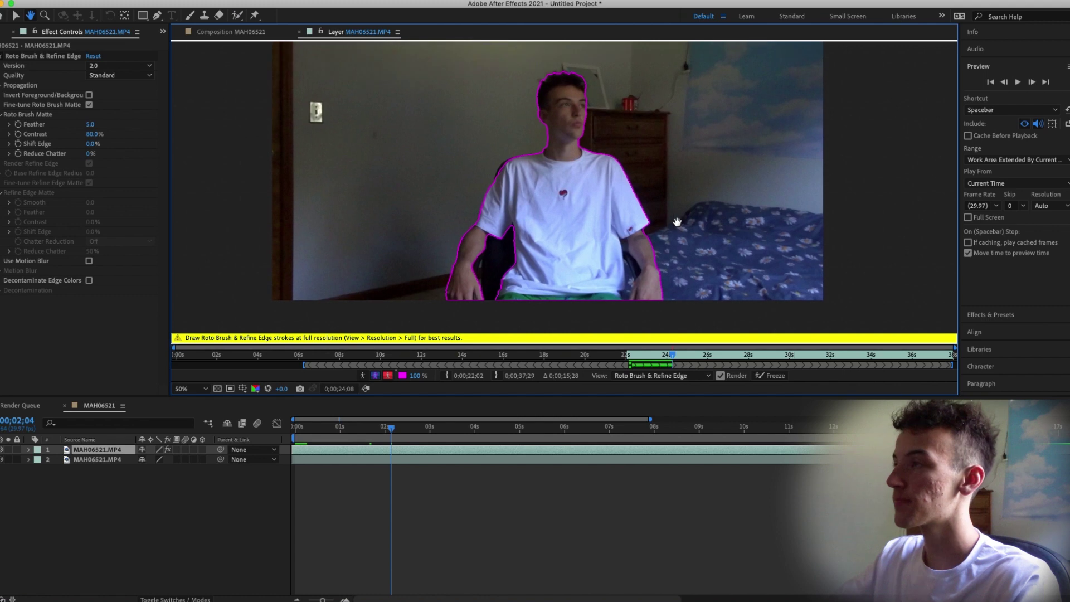
Propagate the roto outline to 0;00;04;03 and trim the end of the upper layer to that time.
key("space")
key("Page_Down")
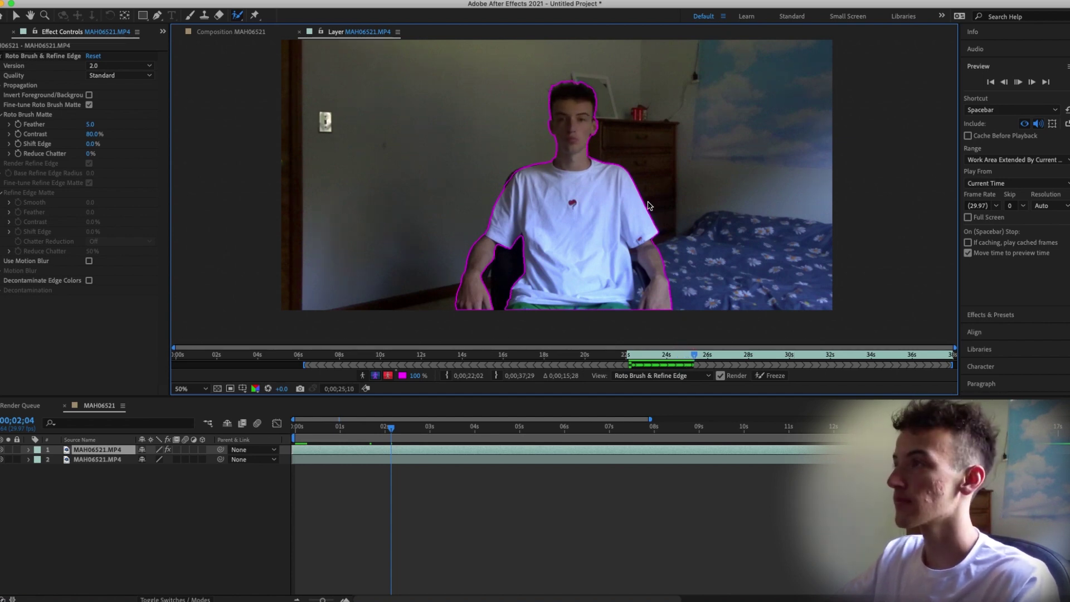
key("space")
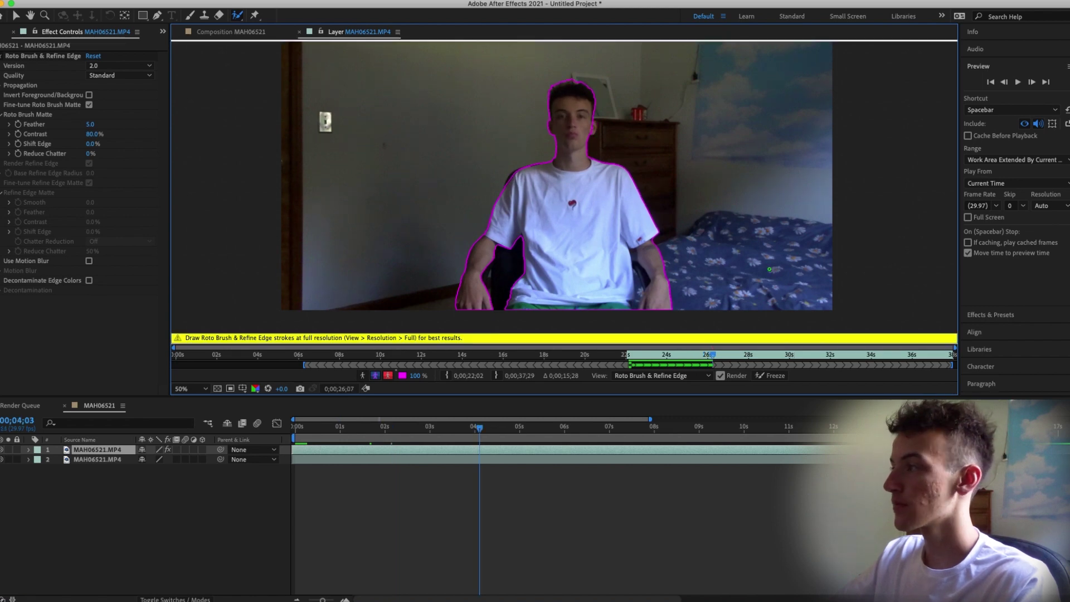
left_click_drag(1008, 449, 484, 428)
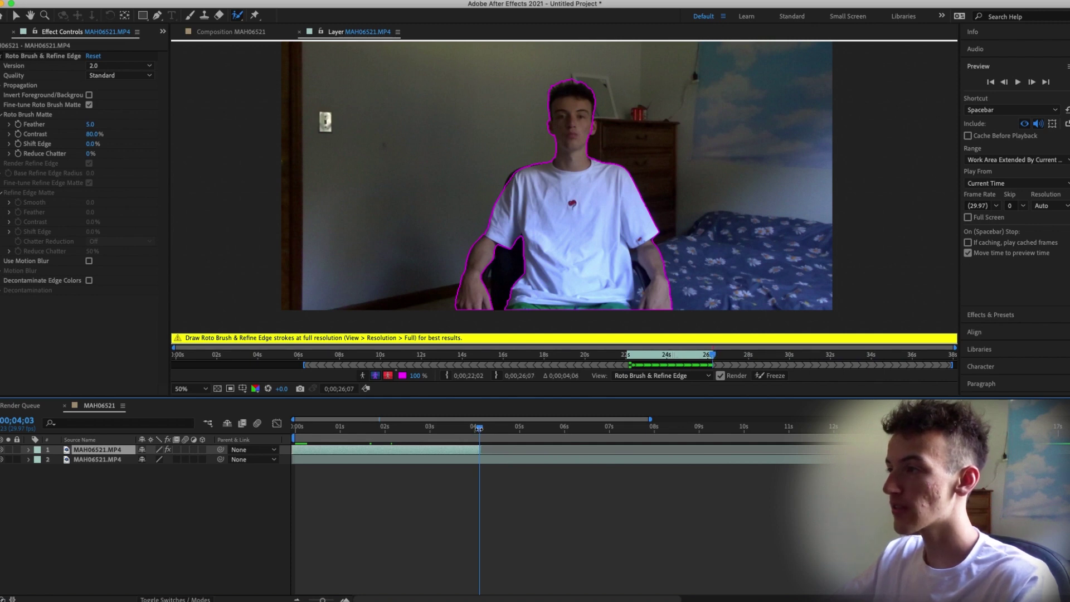
Review the roto outline across the trimmed upper layer, return to the first frame and freeze the Roto Brush result.
left_click_drag(478, 431, 276, 443)
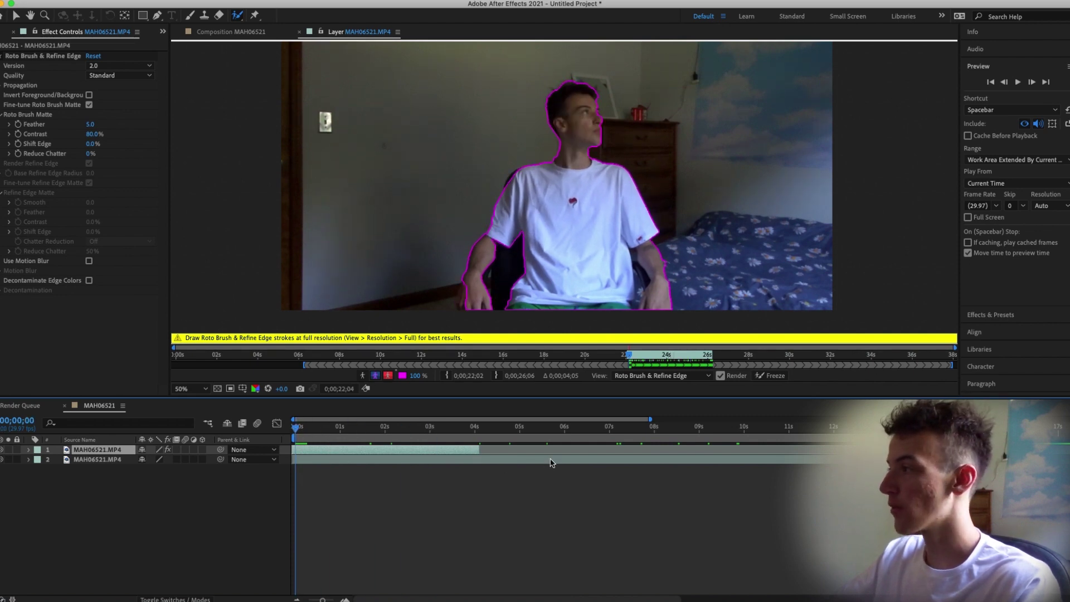
left_click(453, 429)
left_click_drag(453, 429, 295, 429)
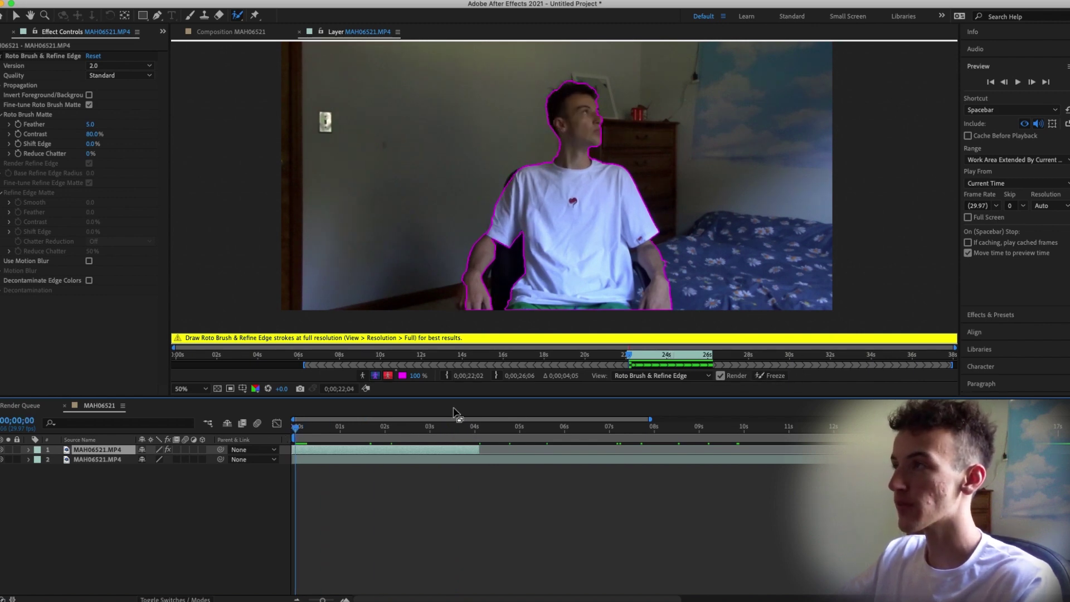
left_click(352, 430)
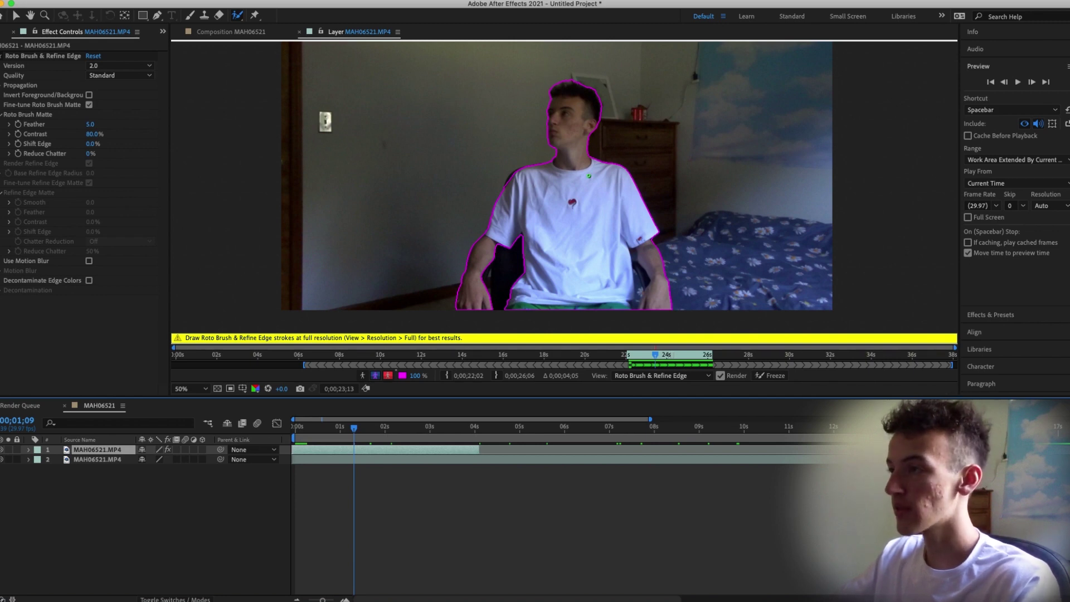
key("Home")
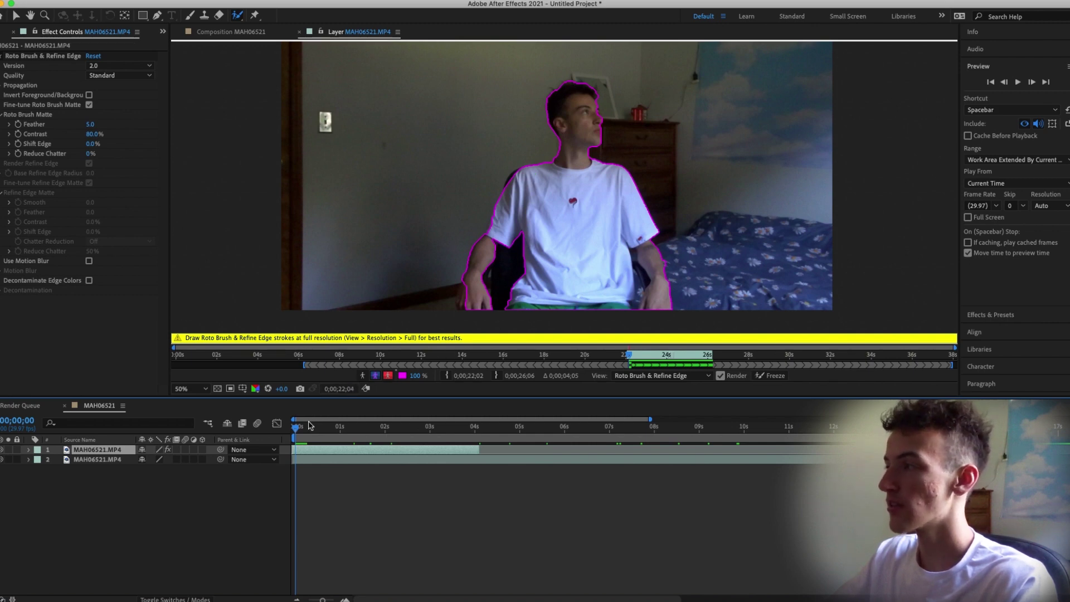
left_click(771, 375)
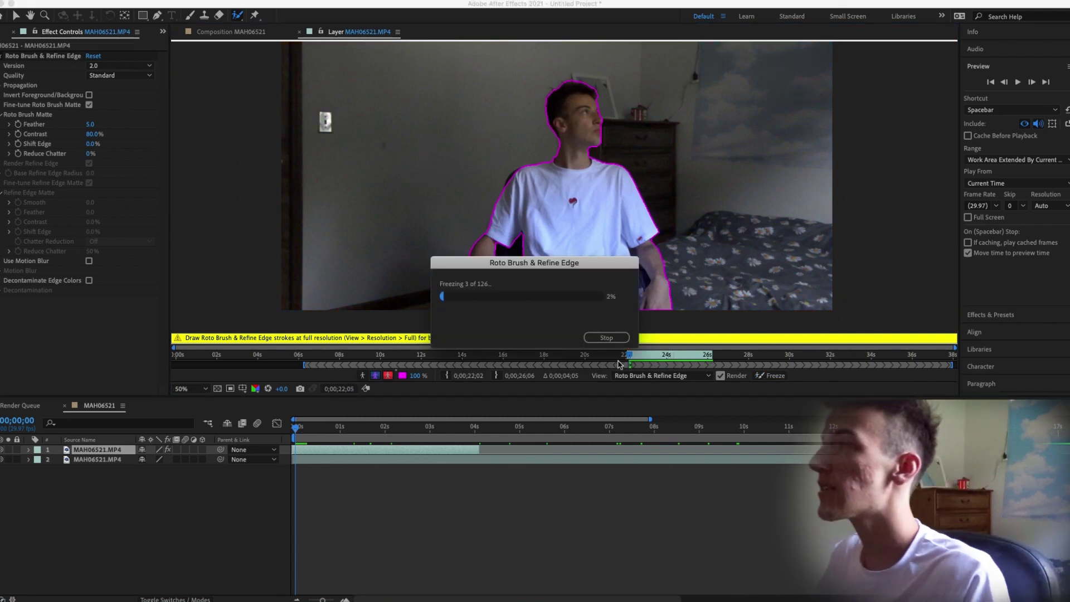
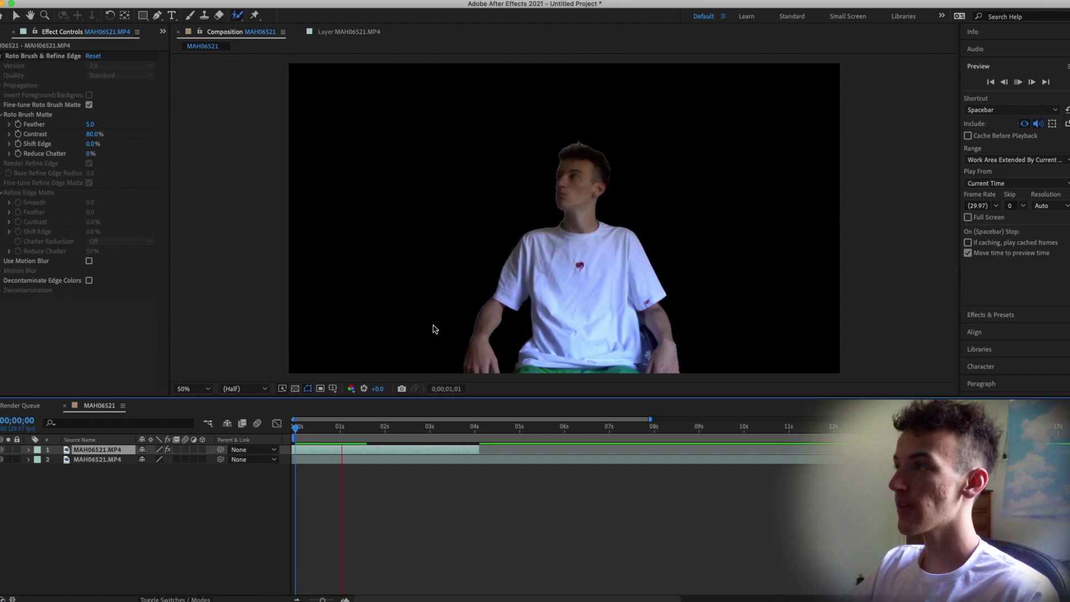
Preview the cutout man, show the transparency grid behind him to inspect the edges, and return to the first frame.
key("space")
scroll(583, 227, "up", 2)
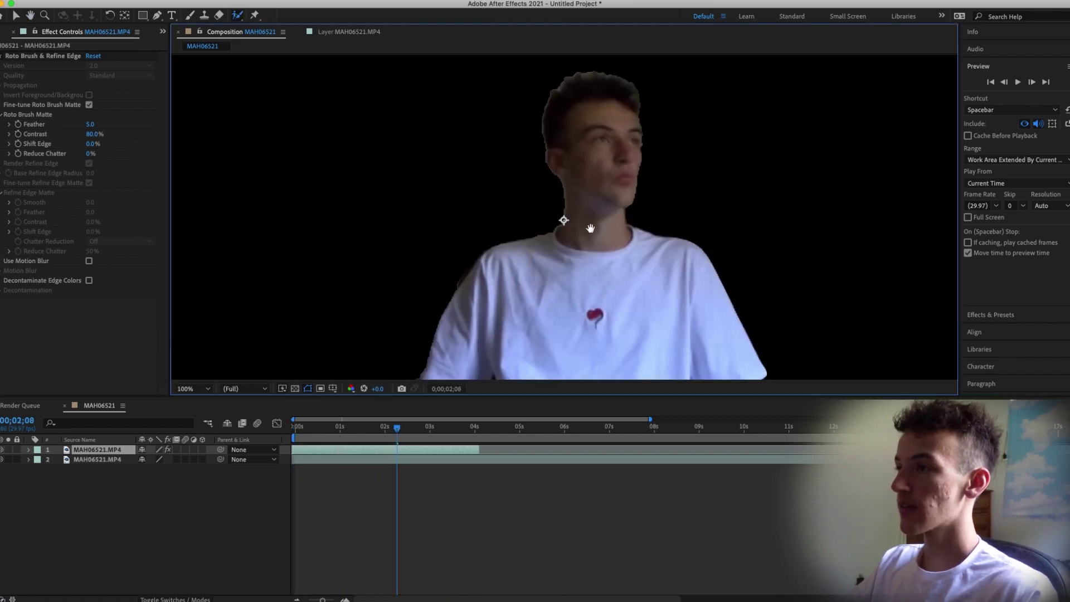
left_click(294, 389)
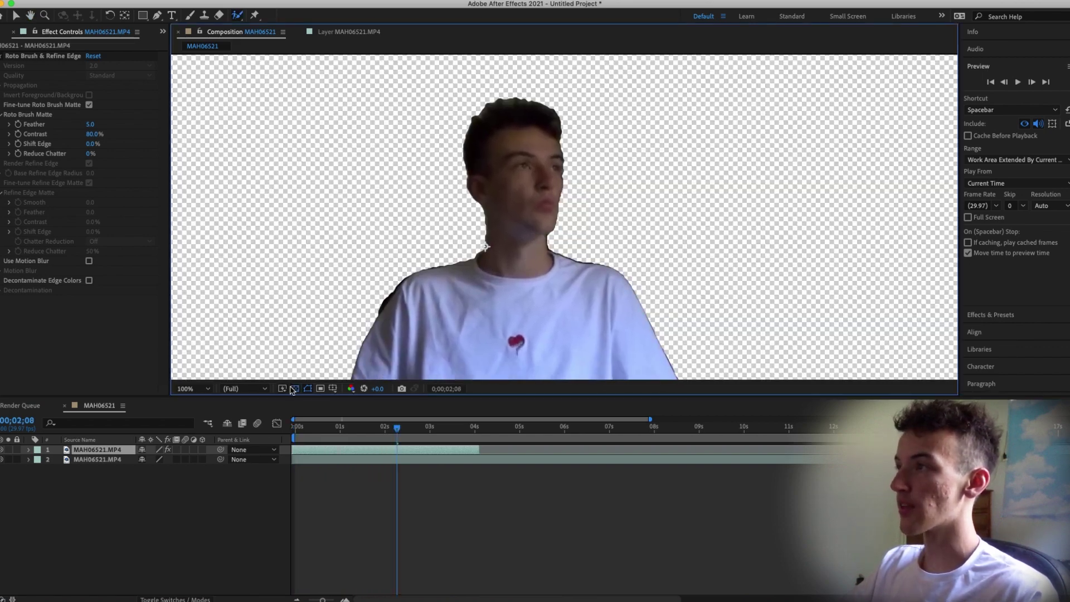
left_click_drag(517, 281, 570, 244)
scroll(570, 244, "down", 2)
left_click_drag(397, 431, 289, 436)
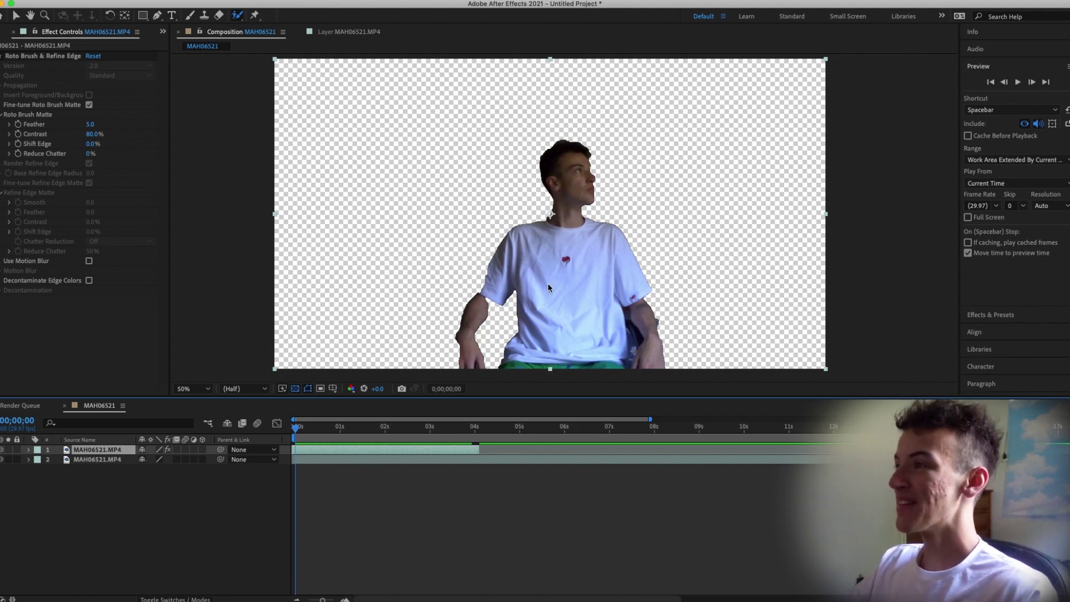
Check the frozen Roto Brush outline in the layer view, return to the composition's first frame and show the lower footage layer.
left_click_drag(550, 289, 536, 294)
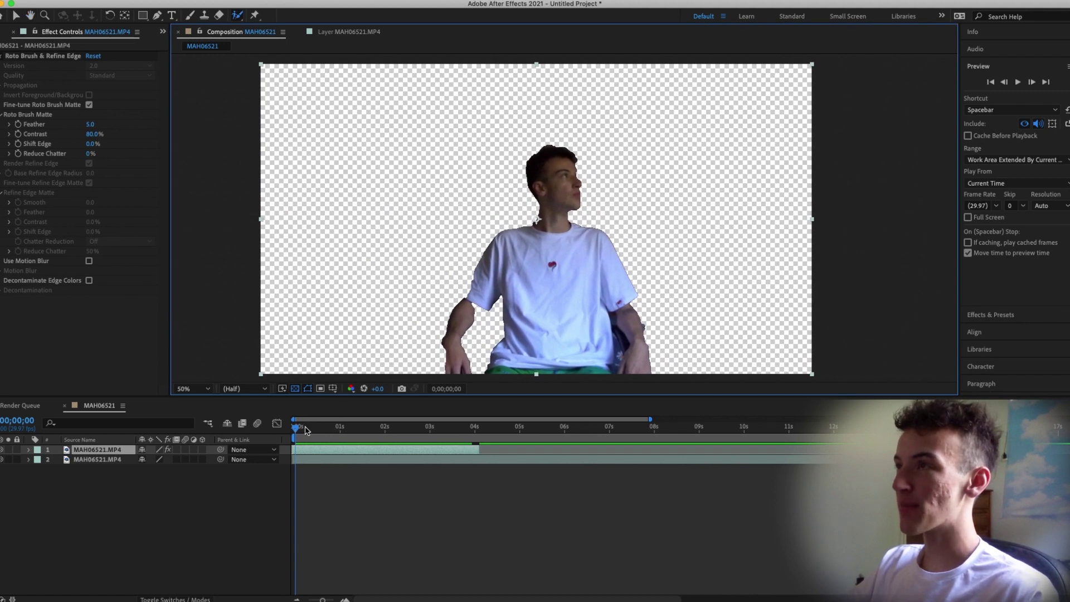
left_click_drag(300, 431, 308, 431)
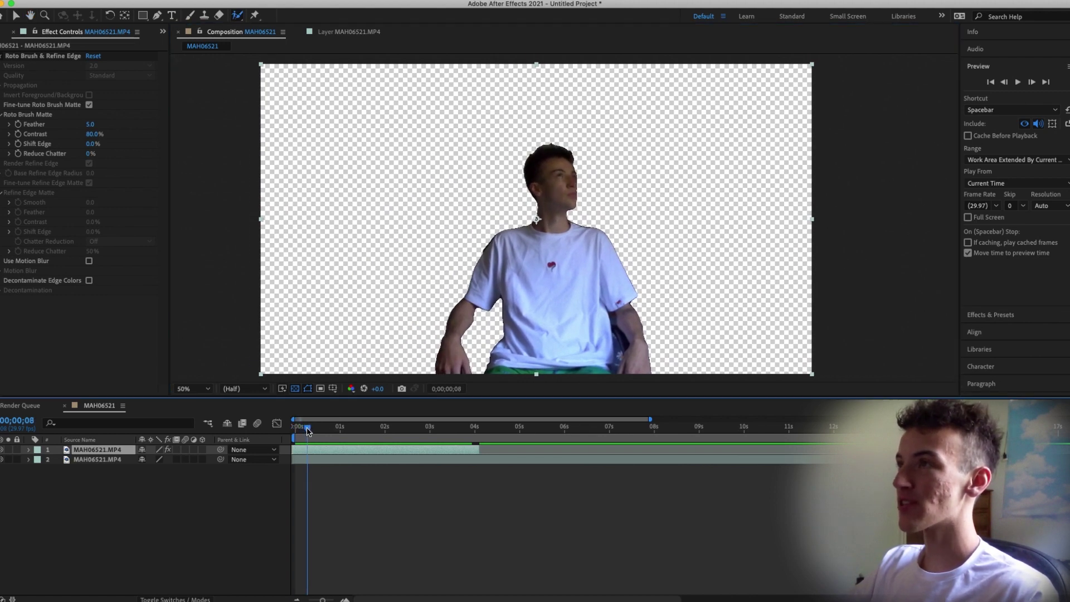
left_click(366, 32)
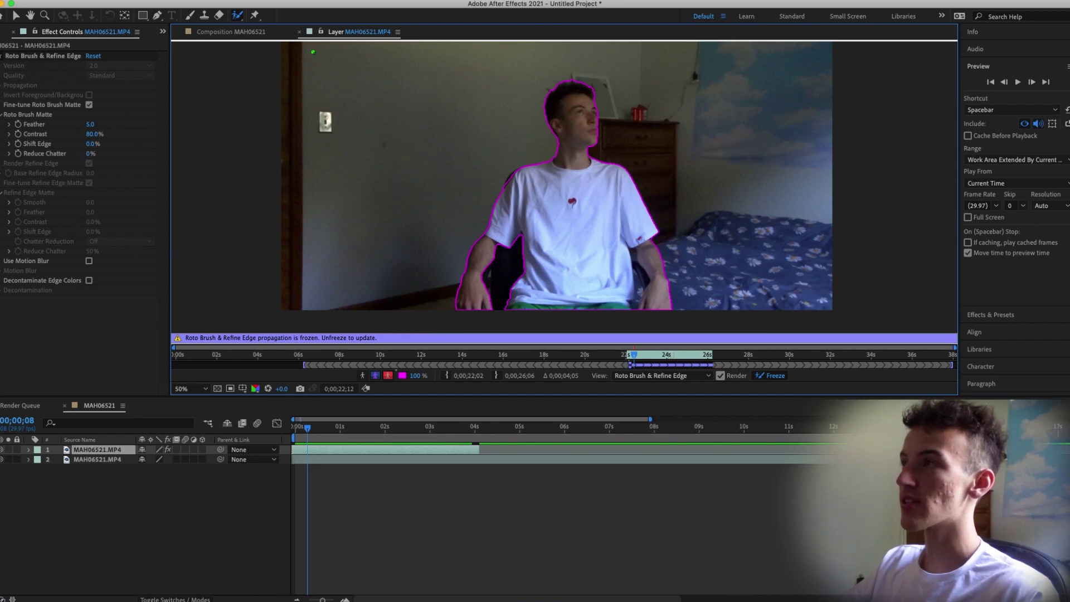
left_click(257, 34)
left_click_drag(312, 434, 35, 458)
left_click(1, 459)
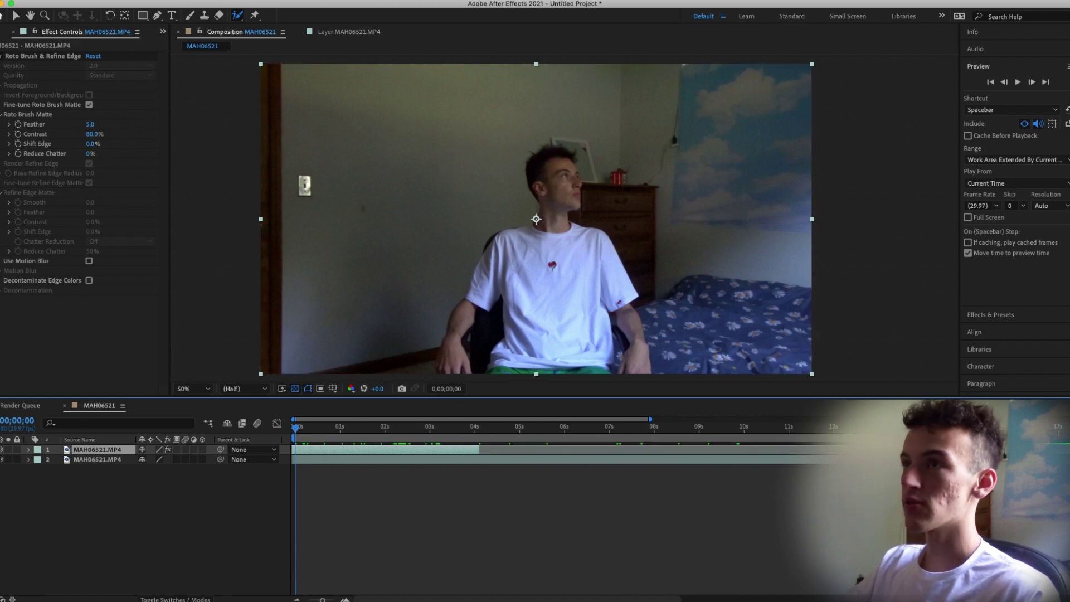
Import the noise image maxresdefault (6).jpeg and place it between the two MAH06521 layers.
left_click(2, 32)
left_click(53, 214)
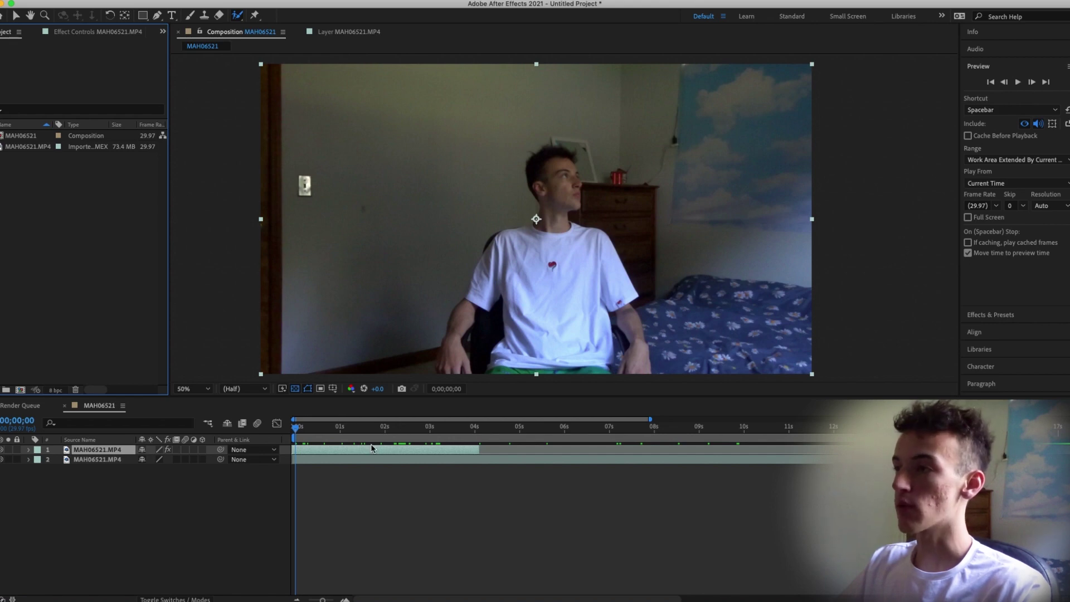
mouse_move(310, 433)
left_mouse_down()
mouse_move(377, 444)
mouse_move(322, 449)
left_mouse_up()
key("space")
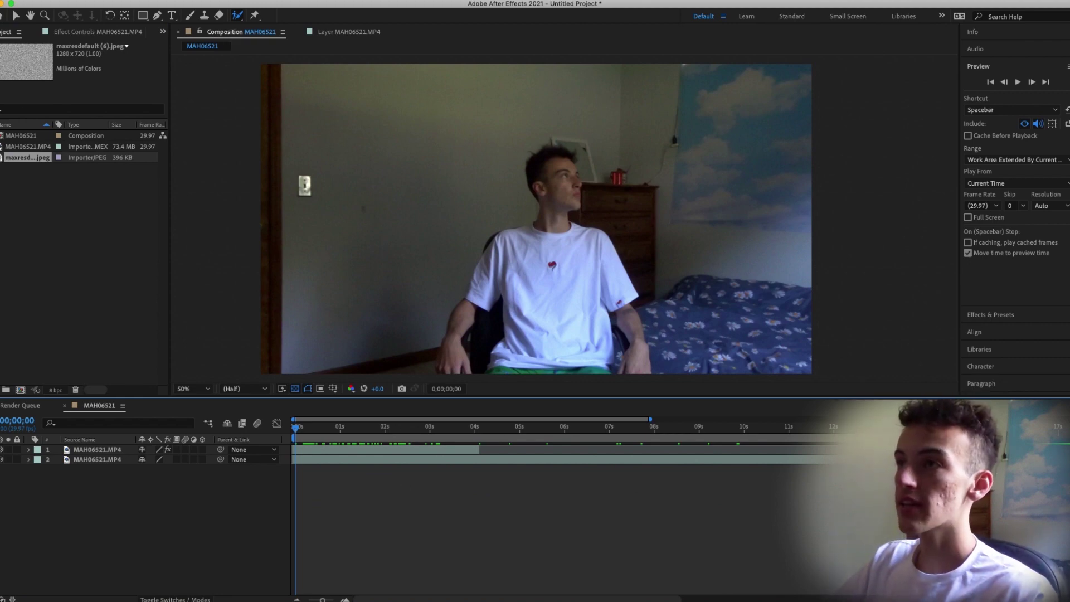
left_click(37, 157)
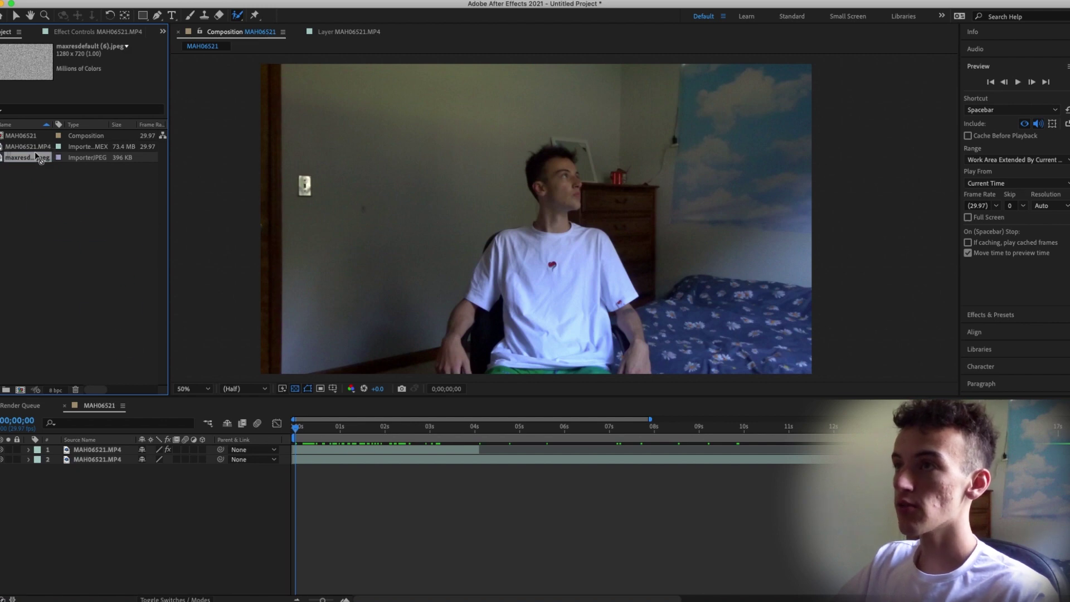
left_click_drag(37, 161, 126, 457)
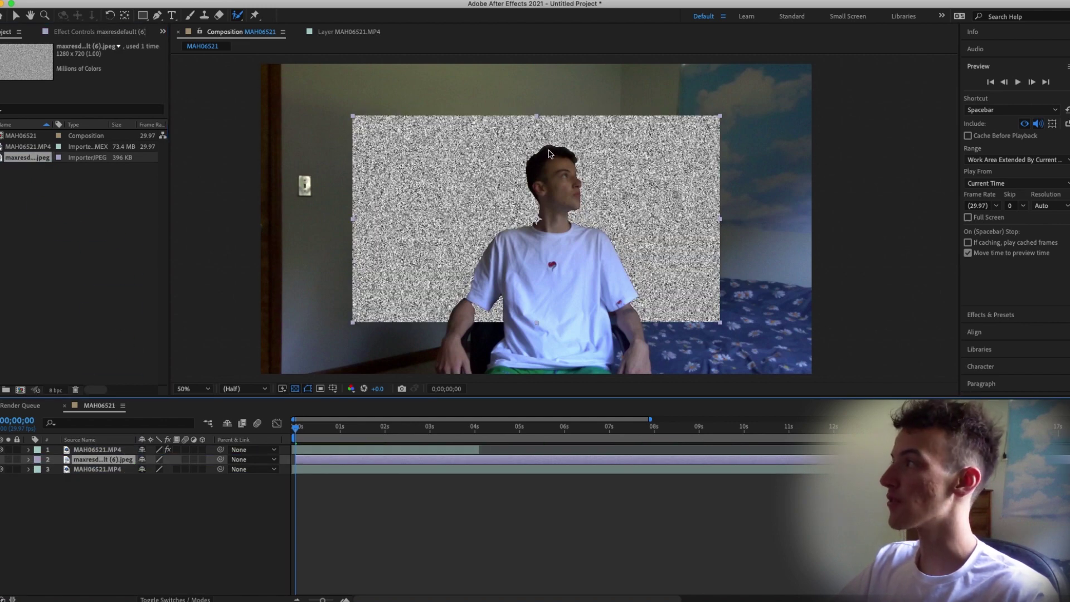
Find the Wave Warp effect and apply it to the noise image layer.
left_click(1004, 67)
left_click(1011, 85)
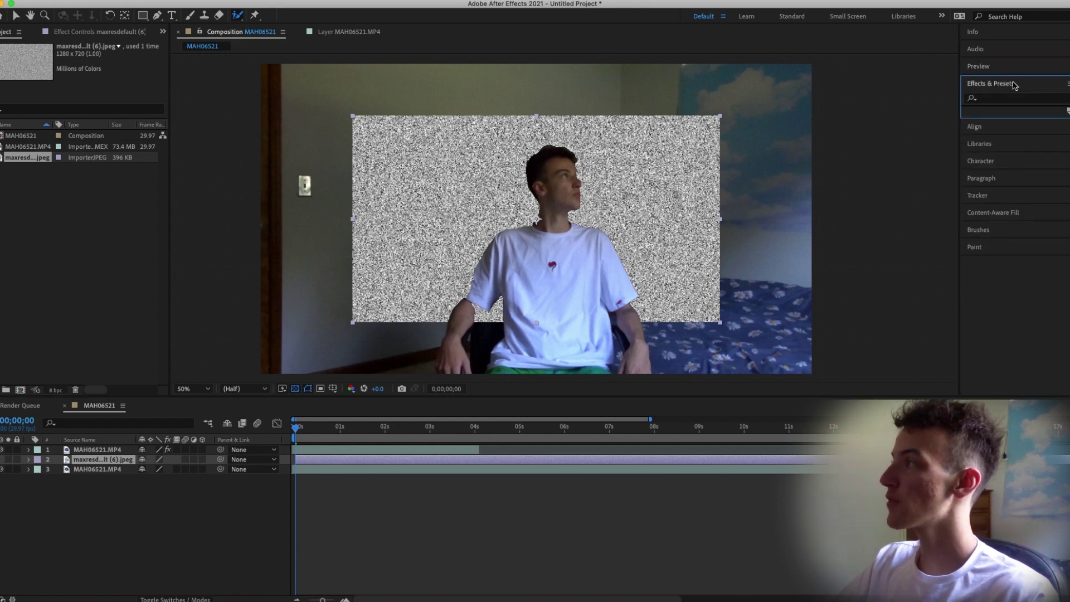
left_click(992, 100)
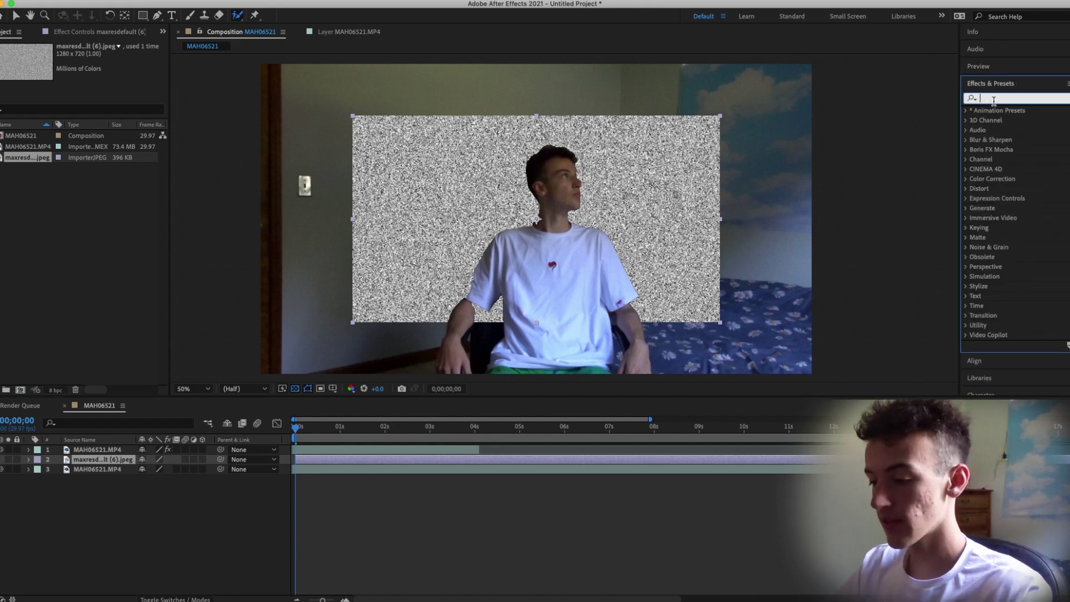
type("wave w")
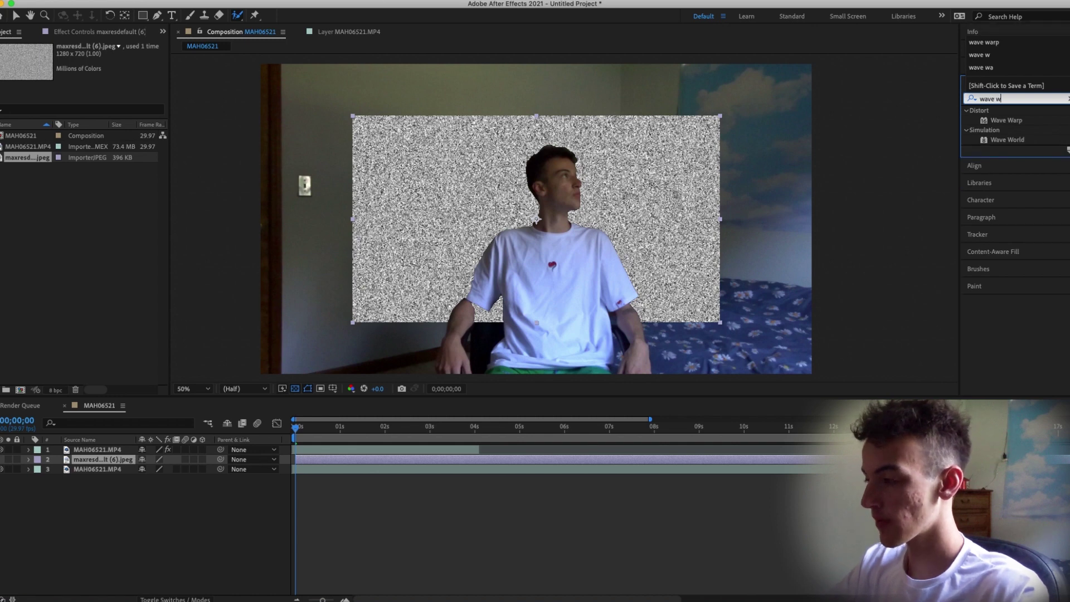
type("arp")
mouse_move(1003, 121)
left_mouse_down()
mouse_move(357, 470)
mouse_move(310, 460)
left_mouse_up()
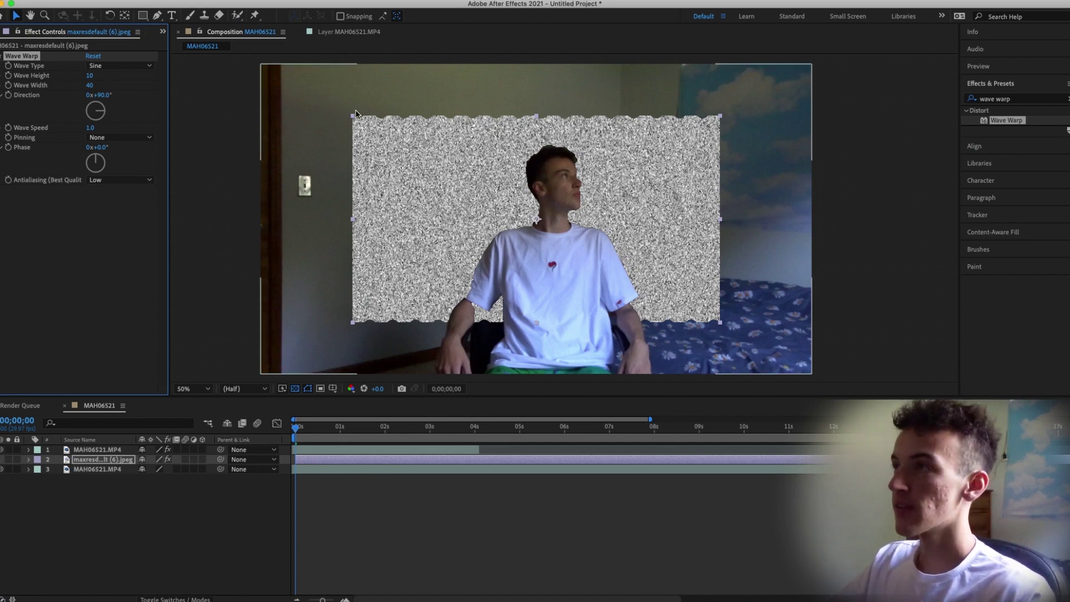
Squash the noise image to about 115 by 11.7% scale and set Wave Warp height 108, width 108 and direction 96°.
left_click_drag(352, 115, 325, 205)
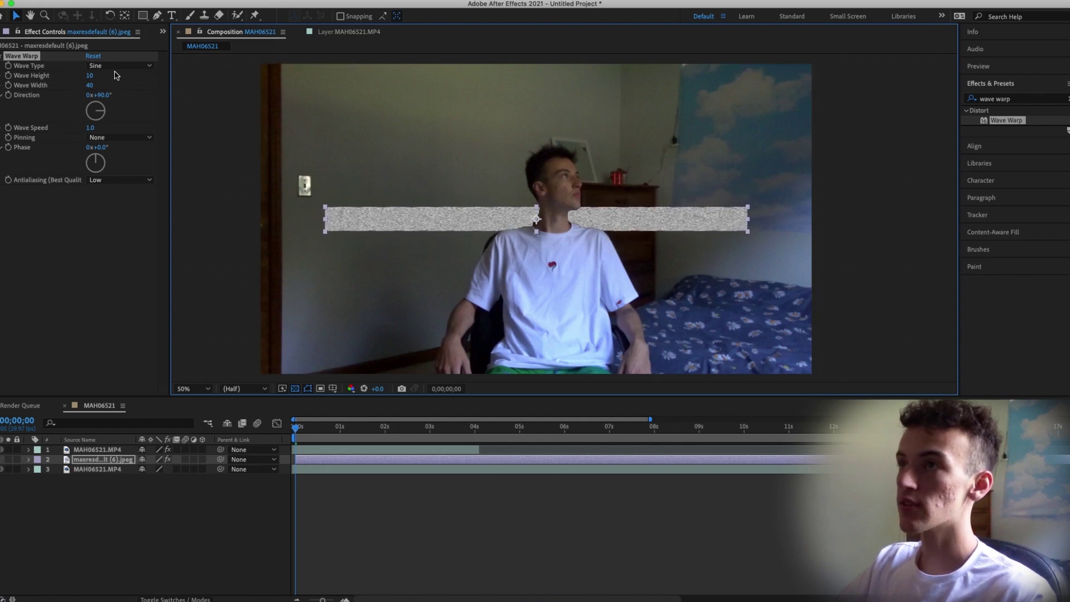
mouse_move(89, 76)
left_mouse_down()
mouse_move(339, 79)
mouse_move(135, 85)
left_mouse_up()
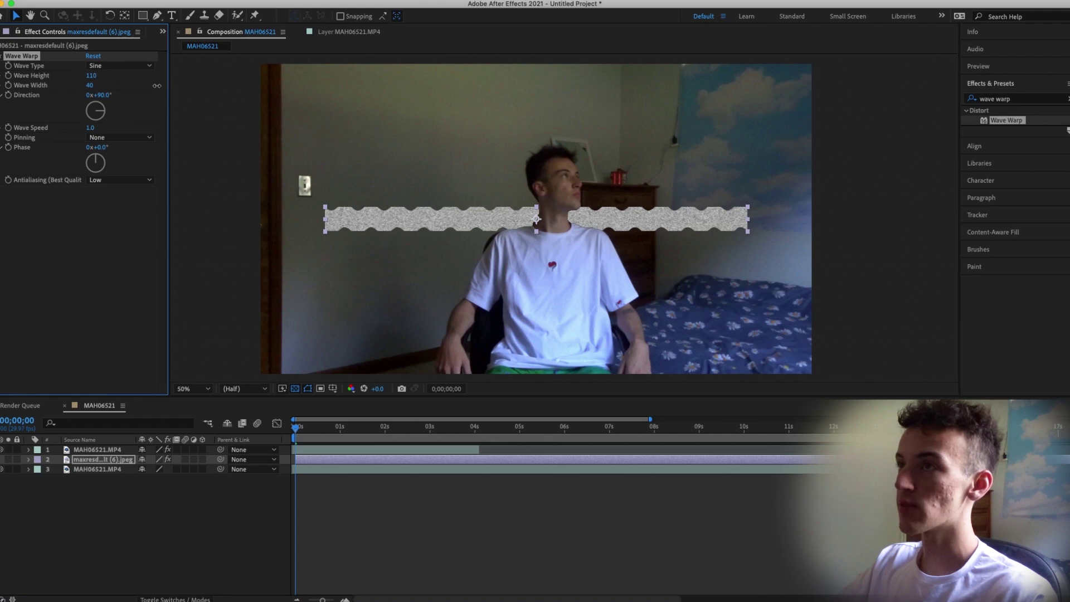
left_click_drag(132, 86, 185, 84)
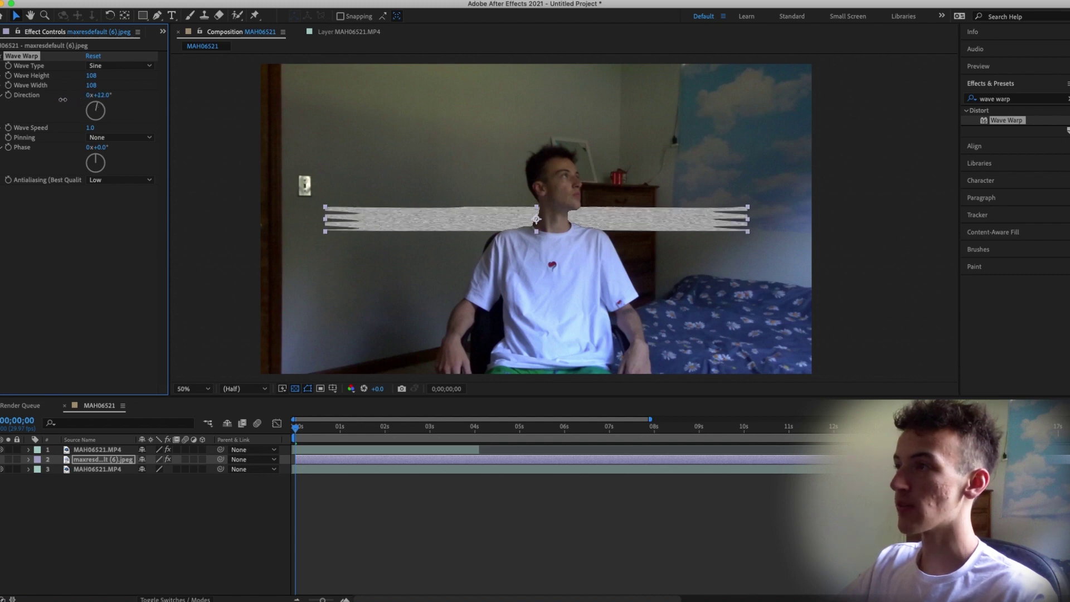
left_click_drag(75, 97, 91, 95)
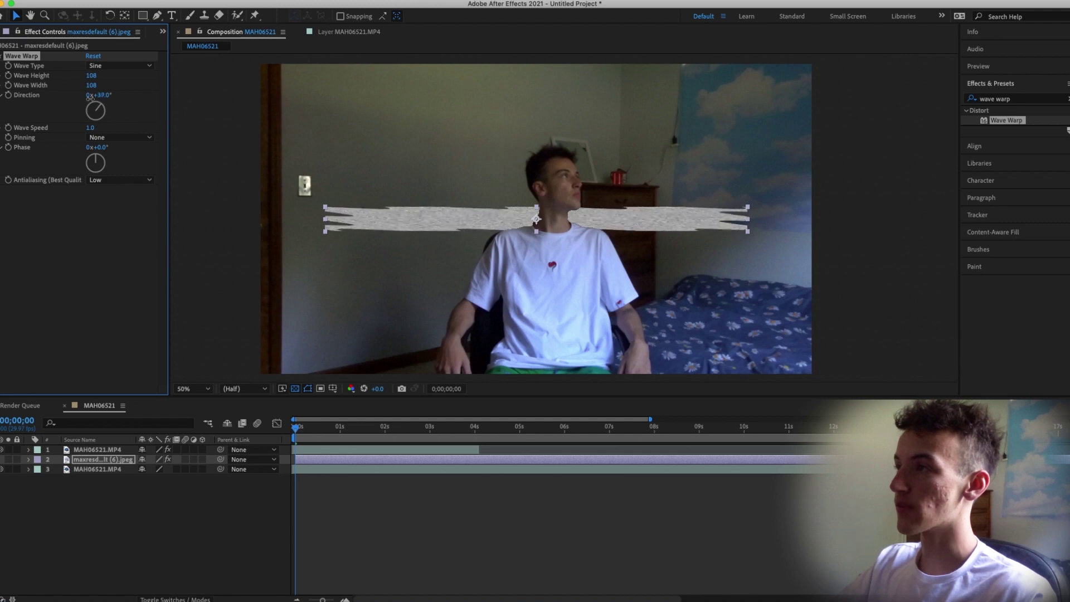
left_click_drag(87, 99, 106, 95)
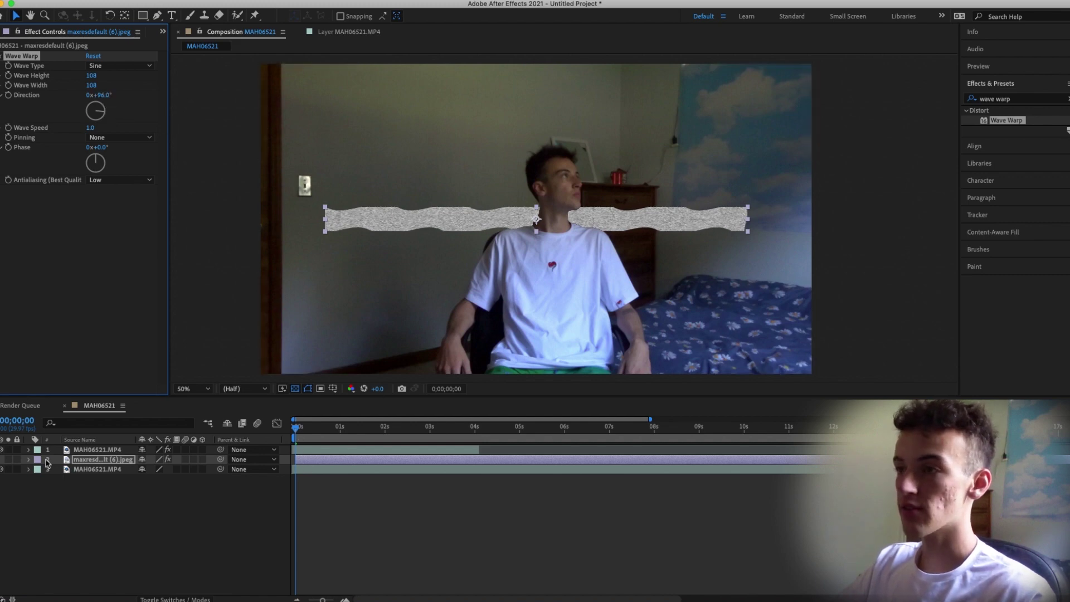
Rotate the noise band to 39° and move it outside the frame's upper-left corner, to about -572, -494.
left_click(28, 459)
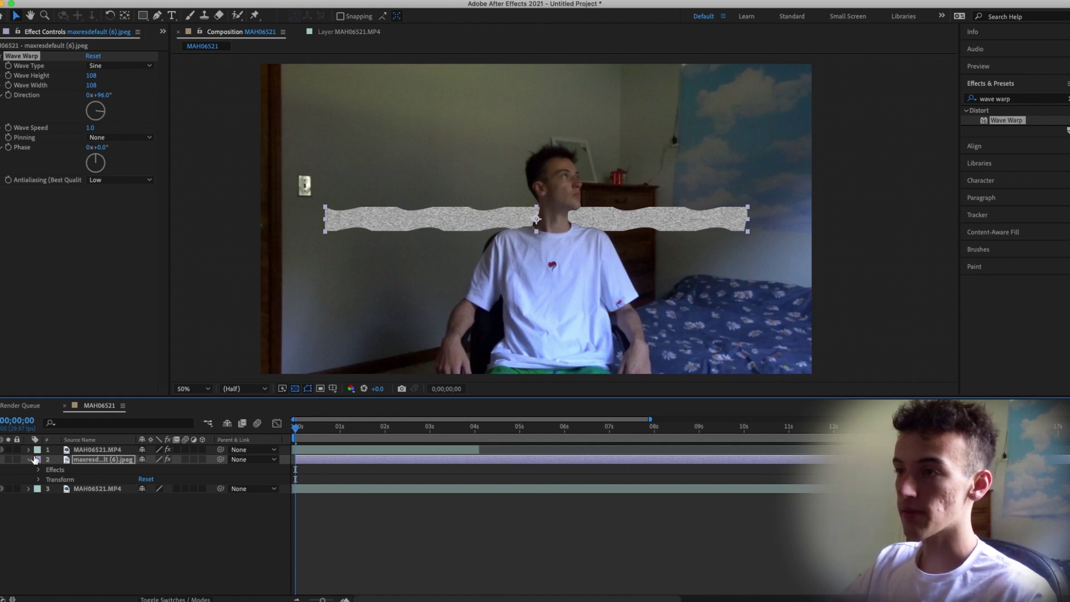
left_click(38, 480)
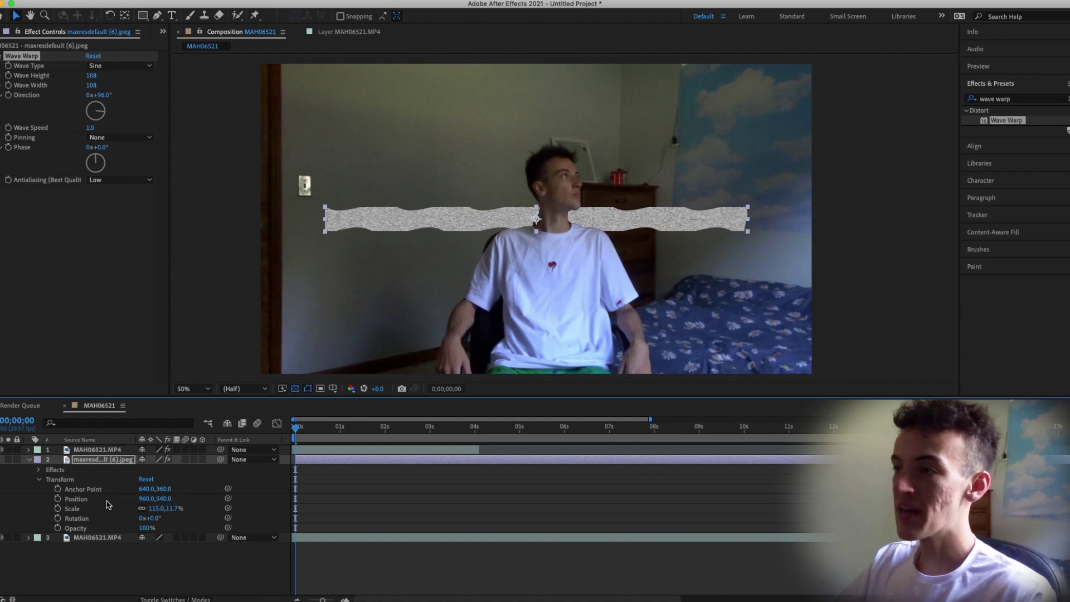
mouse_move(158, 520)
left_mouse_down()
mouse_move(192, 518)
mouse_move(122, 520)
mouse_move(167, 508)
mouse_move(136, 505)
mouse_move(160, 500)
left_mouse_up()
mouse_move(497, 179)
left_mouse_down()
mouse_move(439, 169)
mouse_move(397, 123)
mouse_move(348, 104)
mouse_move(324, 116)
mouse_move(264, 68)
mouse_move(253, 44)
left_mouse_up()
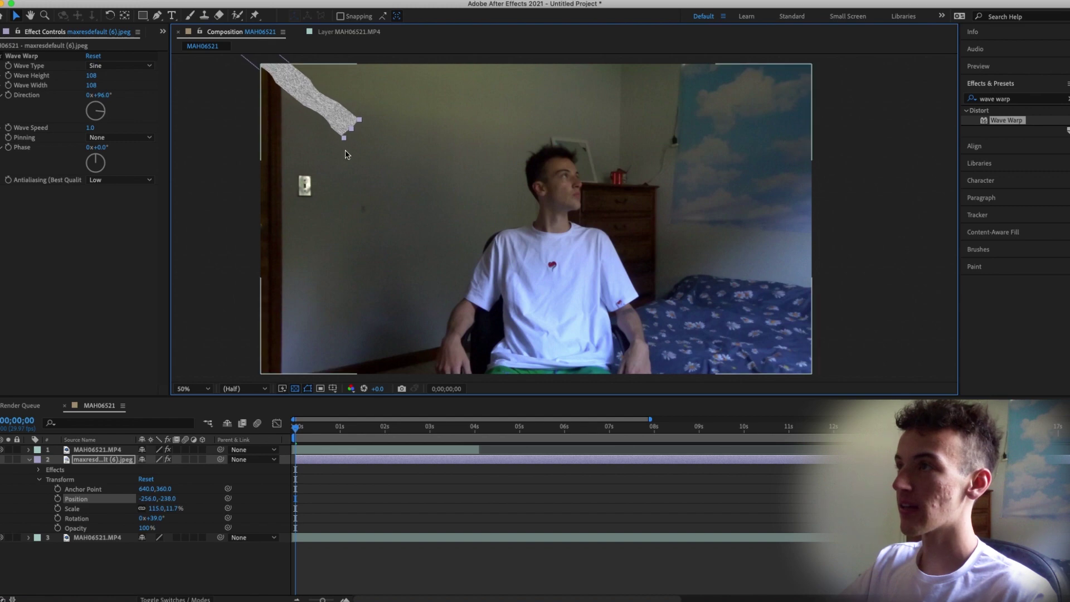
scroll(349, 148, "down", 2)
left_click_drag(413, 148, 390, 138)
key("h")
left_click_drag(539, 222, 478, 194)
key("v")
key("period")
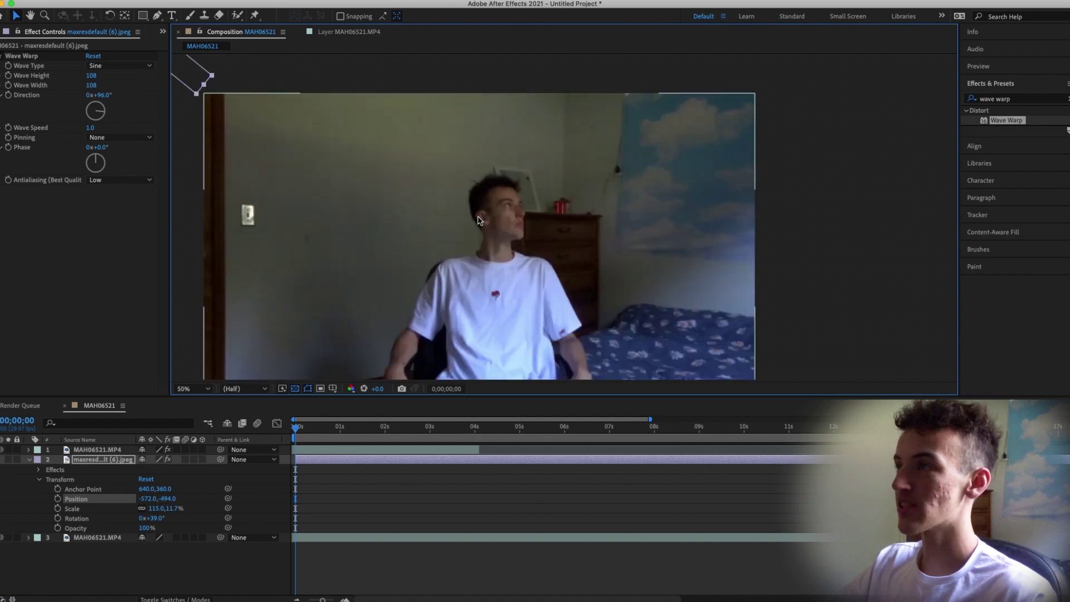
key("comma")
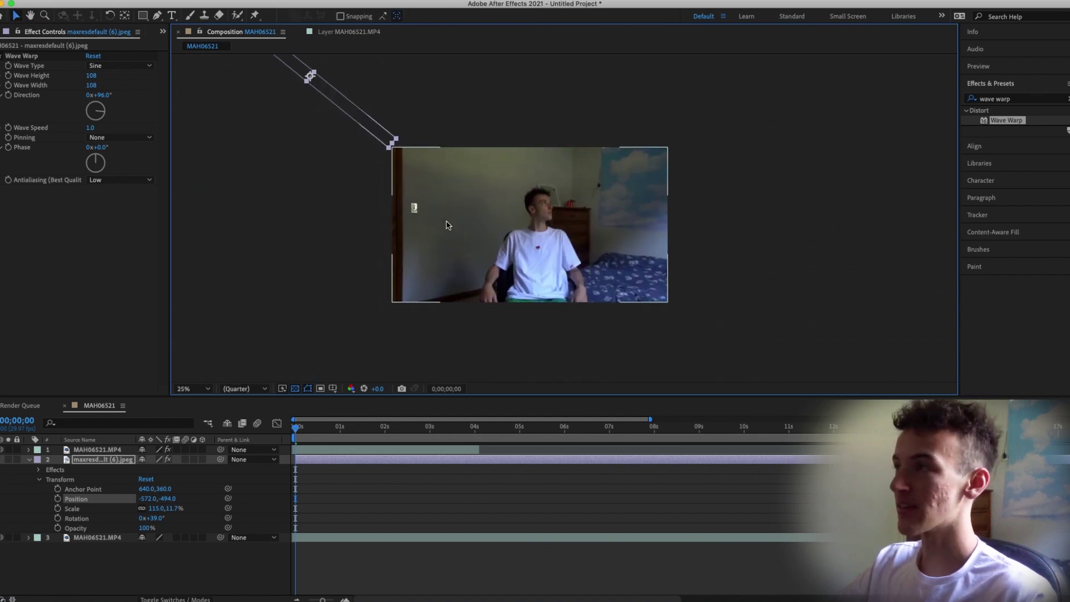
key("period")
left_click_drag(475, 202, 513, 196)
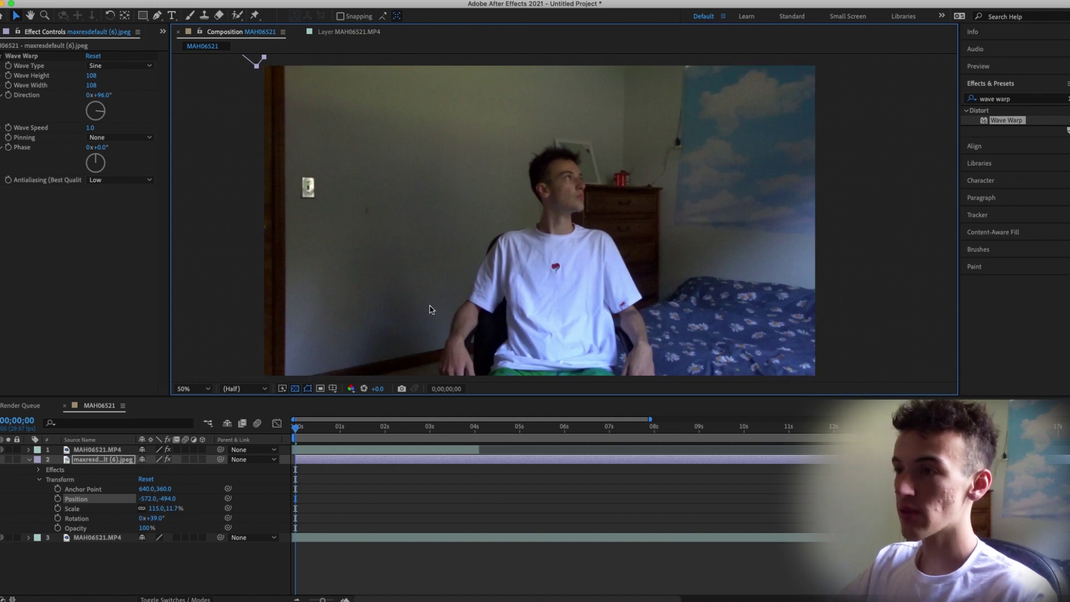
Set first-frame keyframes for the noise band's anchor point, position, scale, rotation and opacity.
left_click(57, 488)
left_click(57, 498)
left_click(58, 508)
left_click(57, 517)
left_click(58, 528)
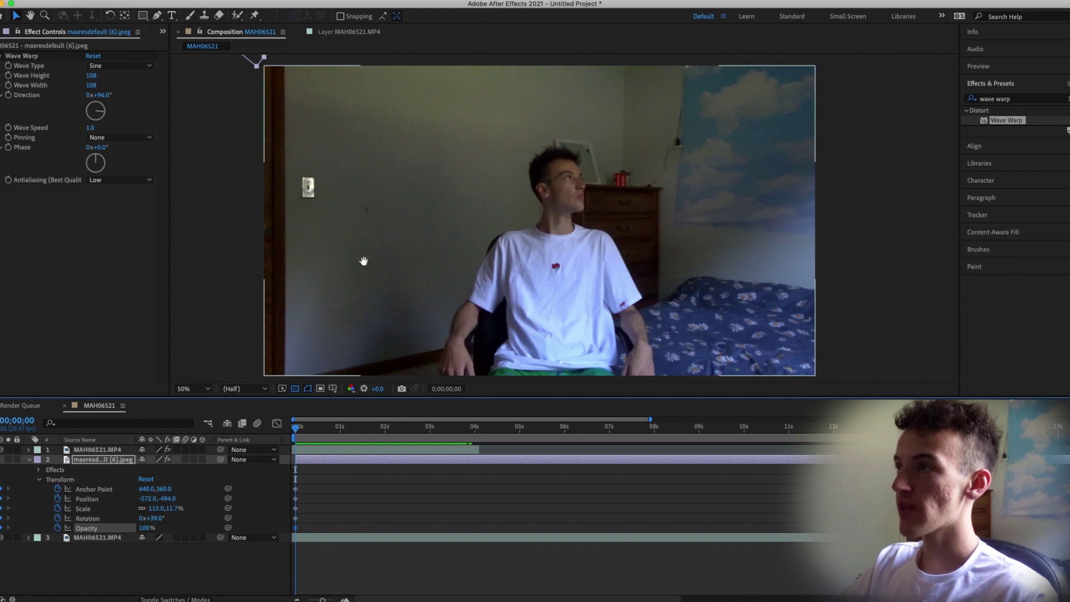
At 0;00;00;21, move the noise band diagonally past the frame's lower-right corner, to about 2264, 1578.
left_click_drag(299, 58, 377, 130)
left_click_drag(425, 275, 388, 198)
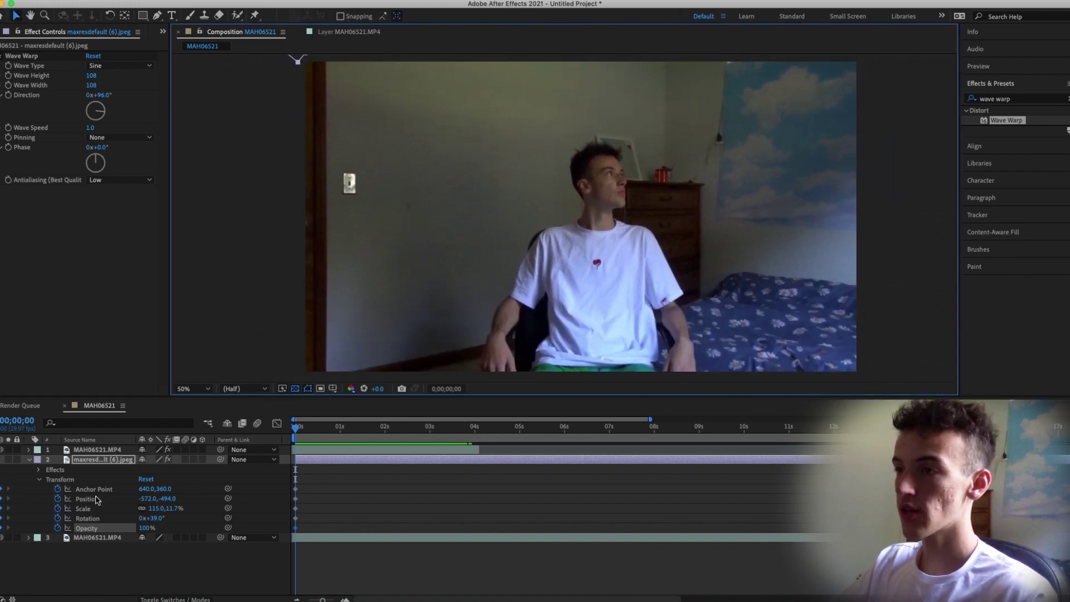
left_click_drag(470, 272, 455, 277)
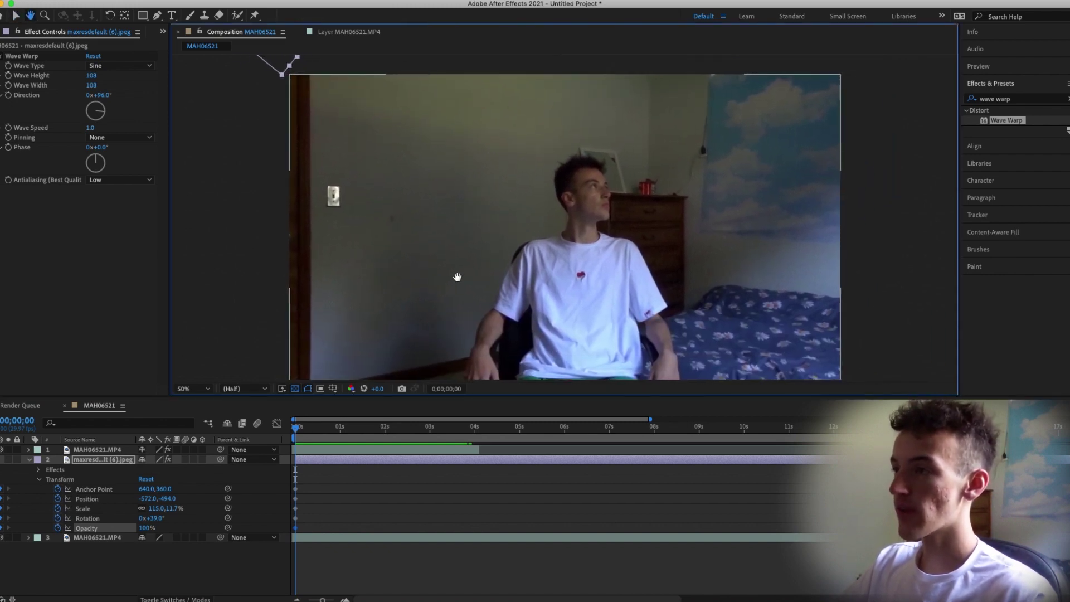
left_click(298, 427)
left_click_drag(298, 427, 325, 436)
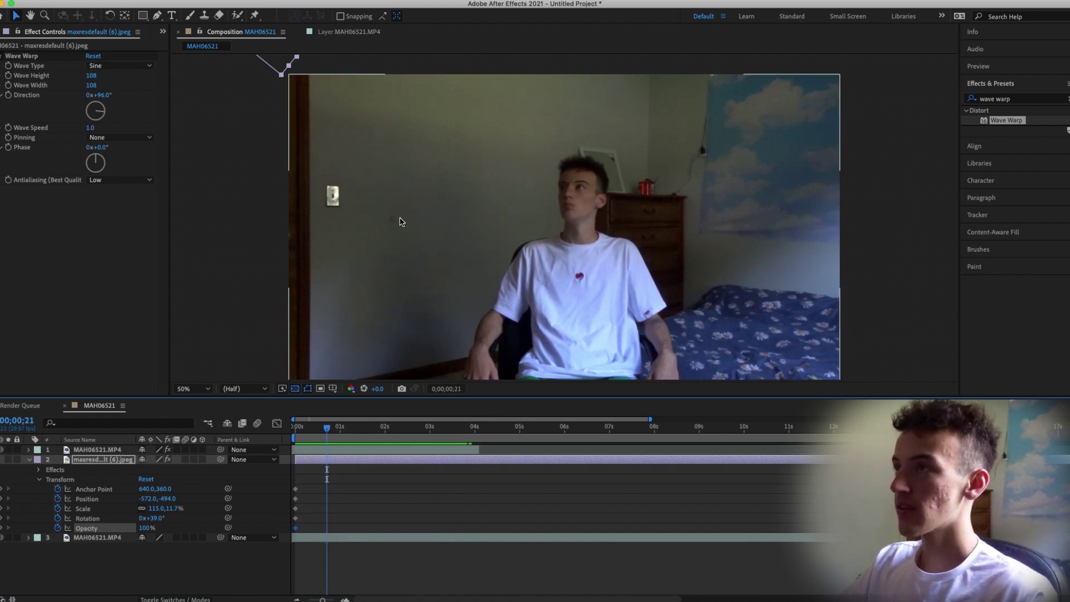
scroll(425, 256, "down", 2)
left_click_drag(485, 258, 454, 230)
left_click_drag(378, 108, 788, 405)
scroll(610, 293, "up", 2)
left_click_drag(601, 277, 604, 286)
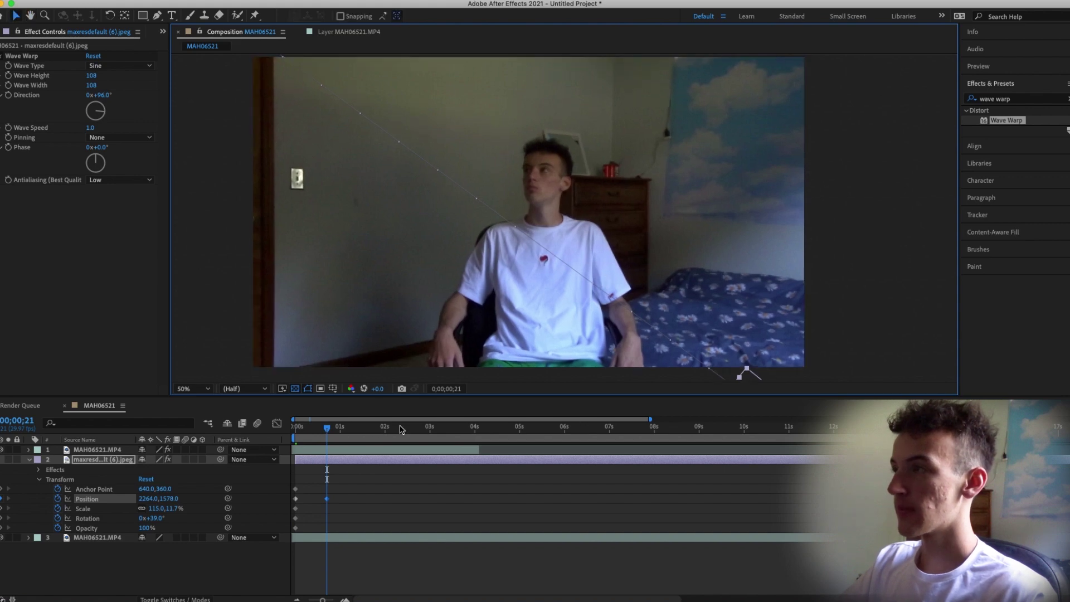
Enable motion blur for the noise band layer and the composition, and preview the band's sweep from the first frame.
left_click_drag(326, 427, 319, 430)
mouse_move(298, 429)
left_mouse_down()
mouse_move(337, 421)
mouse_move(290, 431)
left_mouse_up()
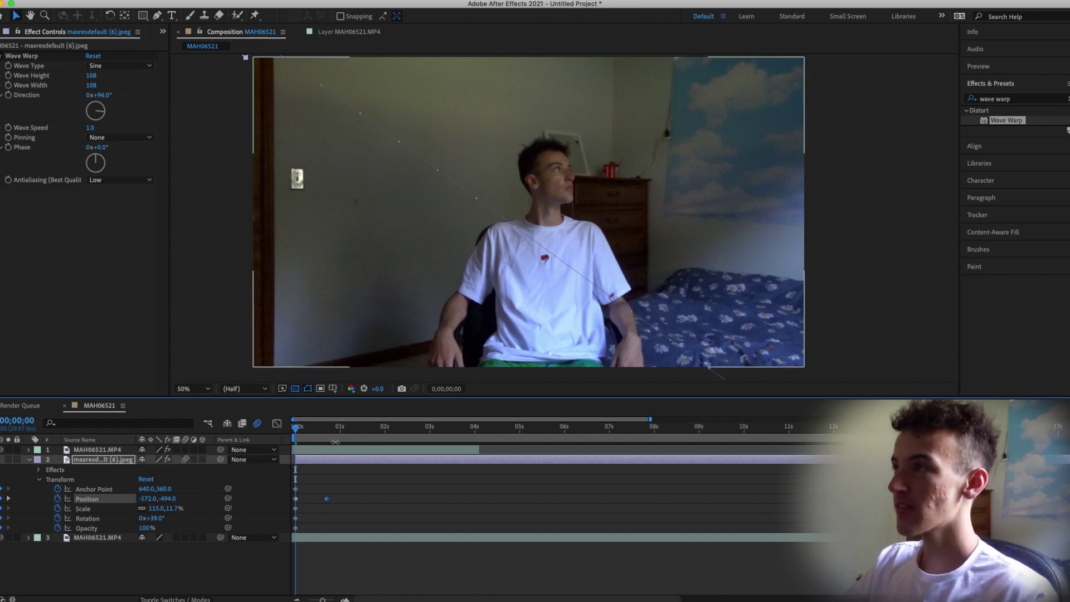
key("space")
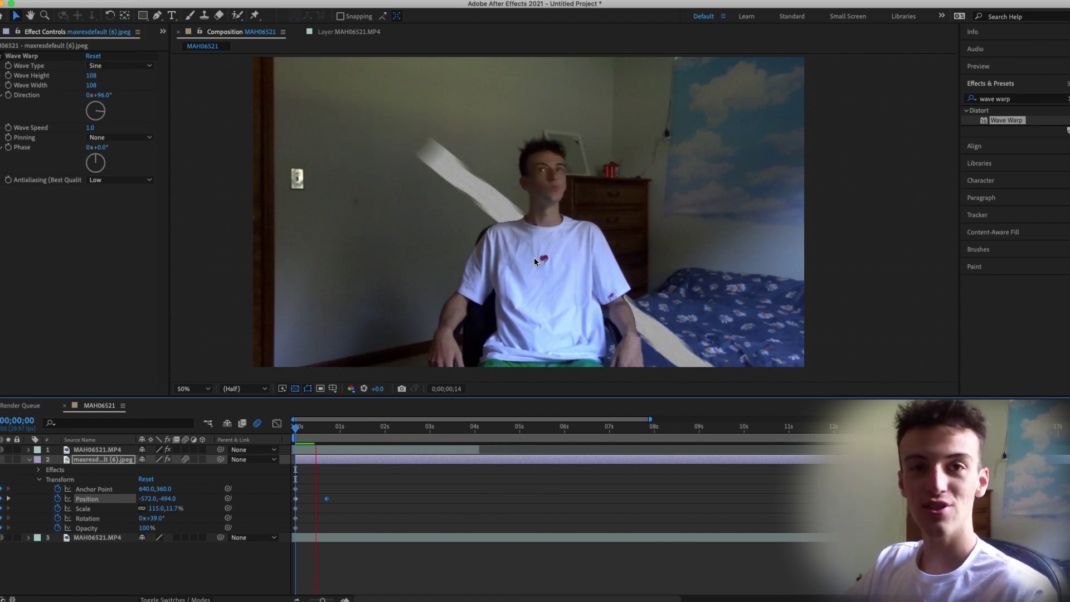
left_click(378, 428)
left_click_drag(378, 428, 295, 428)
left_click(186, 460)
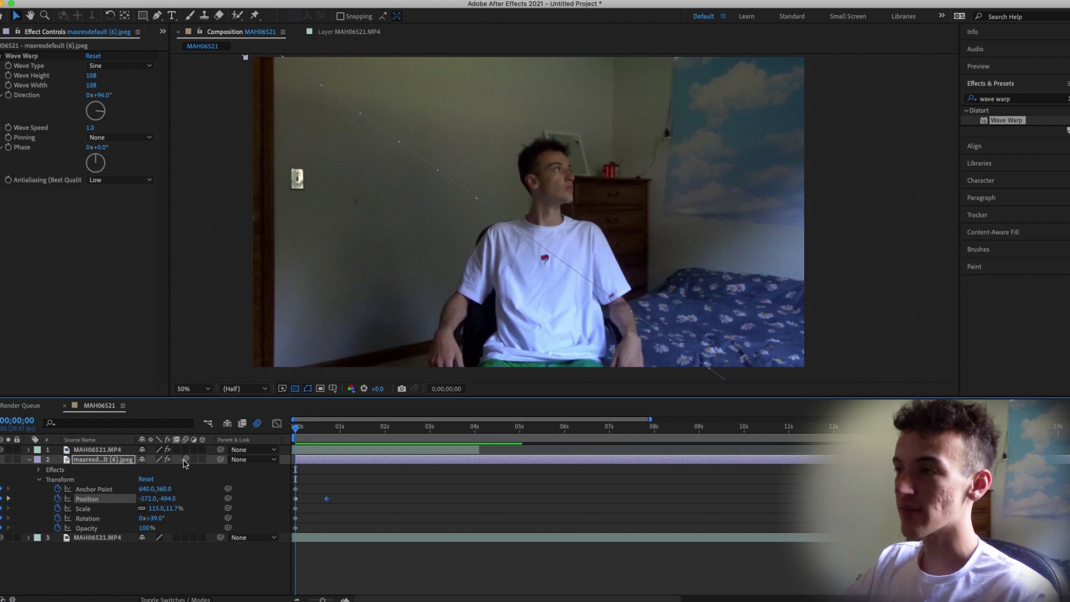
left_click(257, 427)
left_click(257, 427)
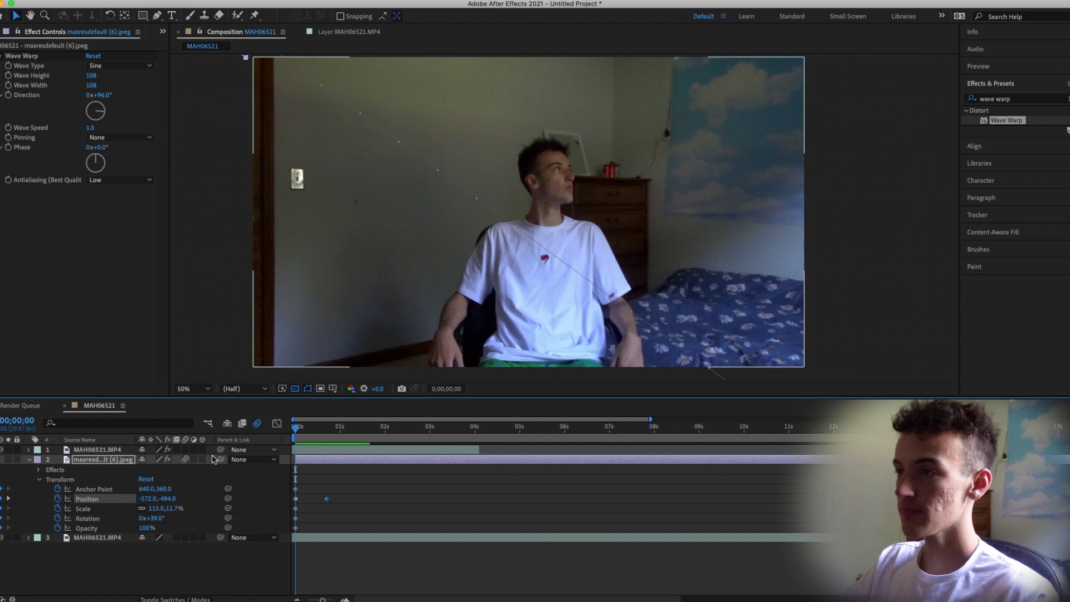
Play back the noise band's diagonal sweep with motion blur and return to the first frame.
left_click(186, 460)
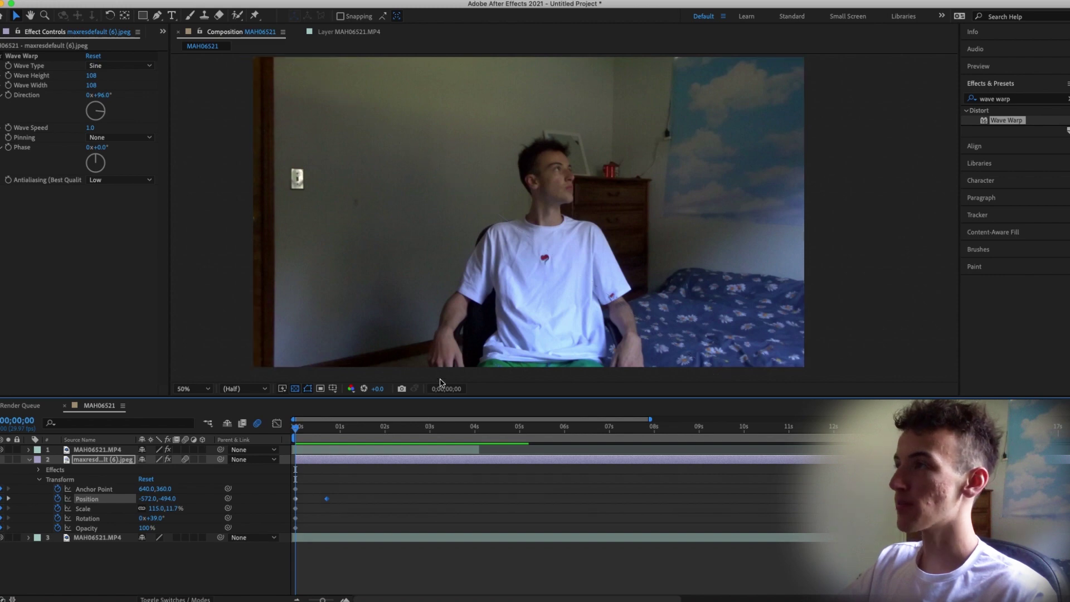
key("space")
key("space")
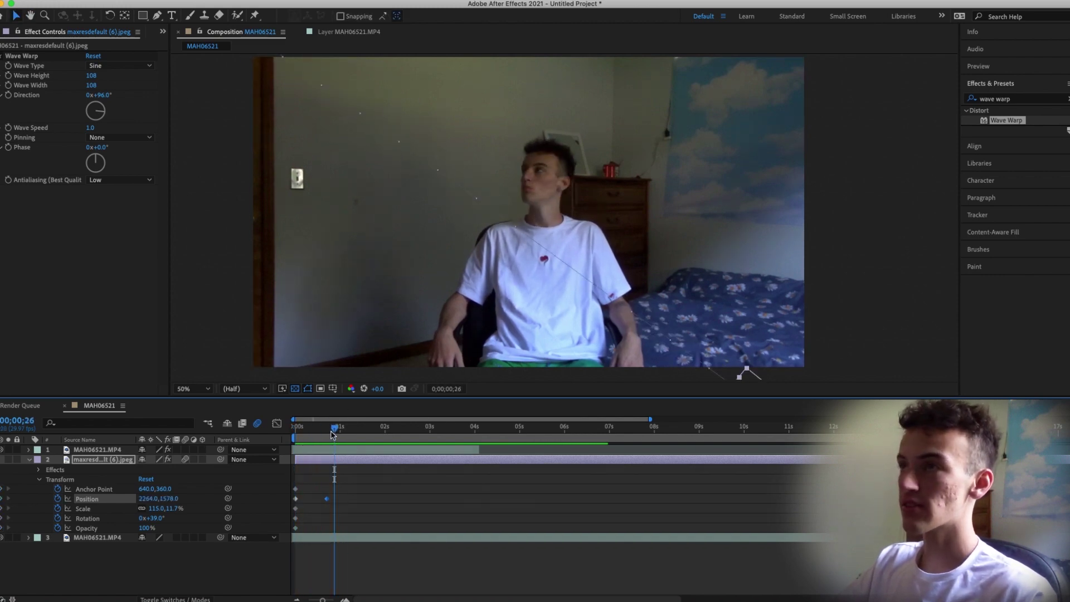
key("space")
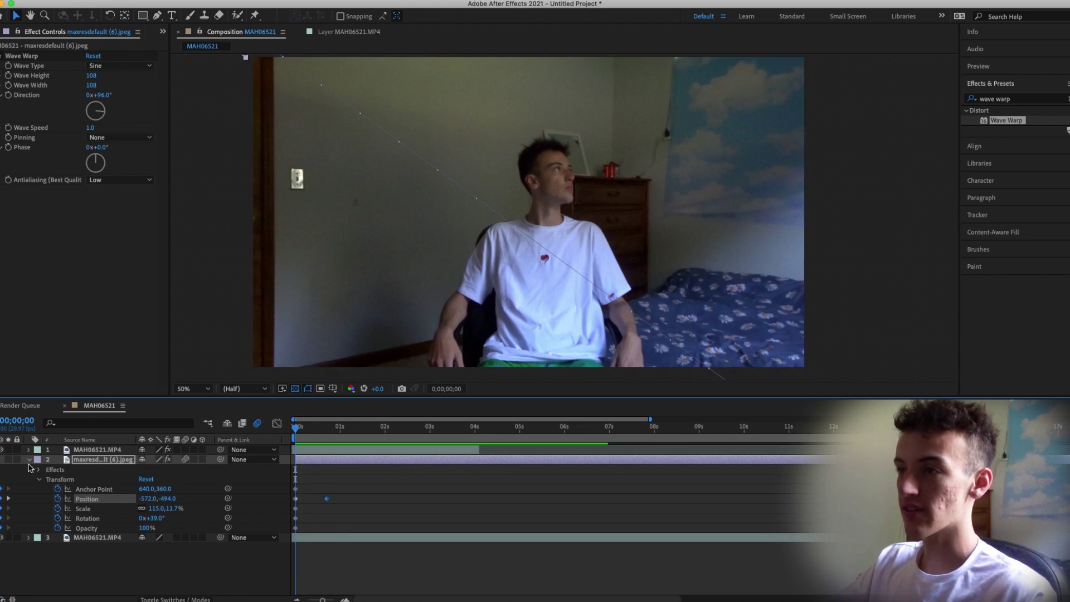
Duplicate the noise band, rotate the copy to 99°, and keyframe its start position above the frame at 1400, -506.
left_click(97, 459)
key("super+d")
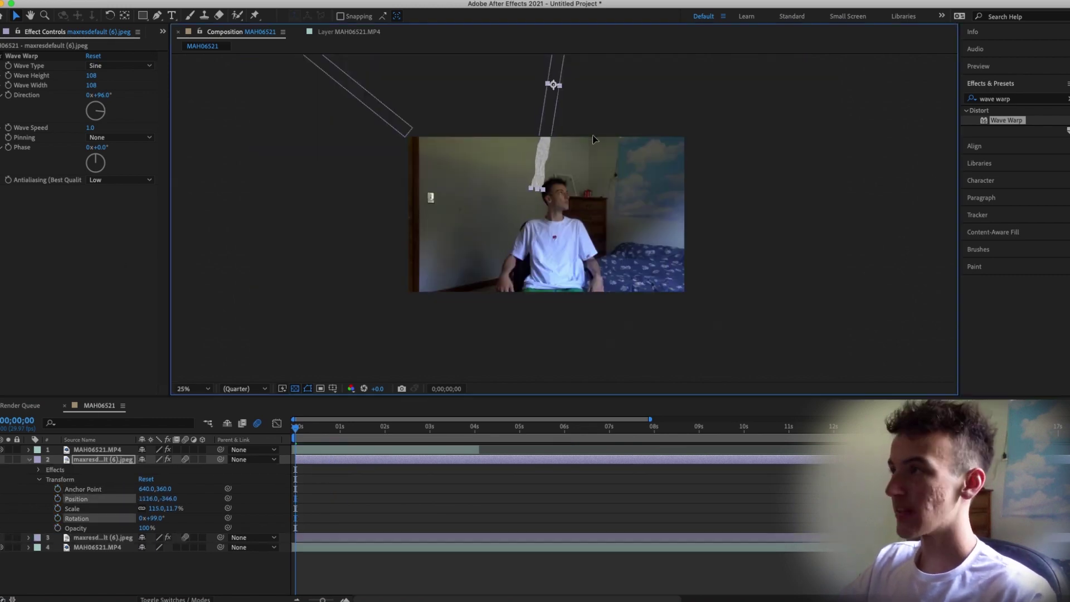
left_click_drag(593, 135, 604, 115)
left_click(58, 488)
left_click(58, 509)
left_click(57, 517)
left_click(57, 527)
Keyframe the copied noise band's end position below the frame so it sweeps downward behind the seated man.
key("space")
key("space")
left_click_drag(595, 152, 504, 522)
left_click_drag(322, 428, 282, 434)
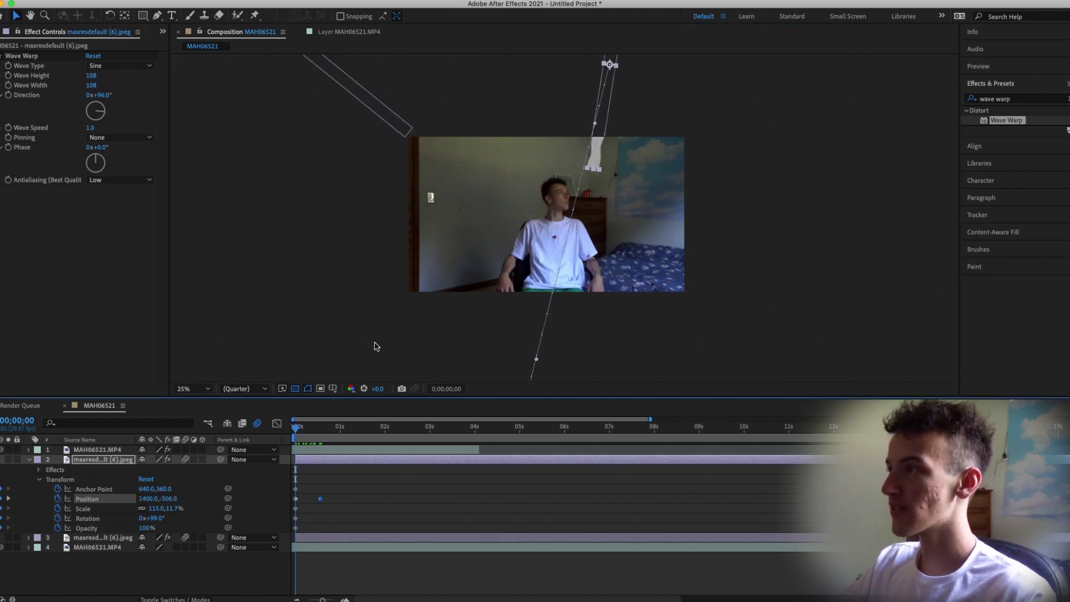
Preview both noise bands sweeping behind the man from the first frame.
scroll(579, 258, "up", 2)
left_click_drag(580, 258, 576, 264)
key("space")
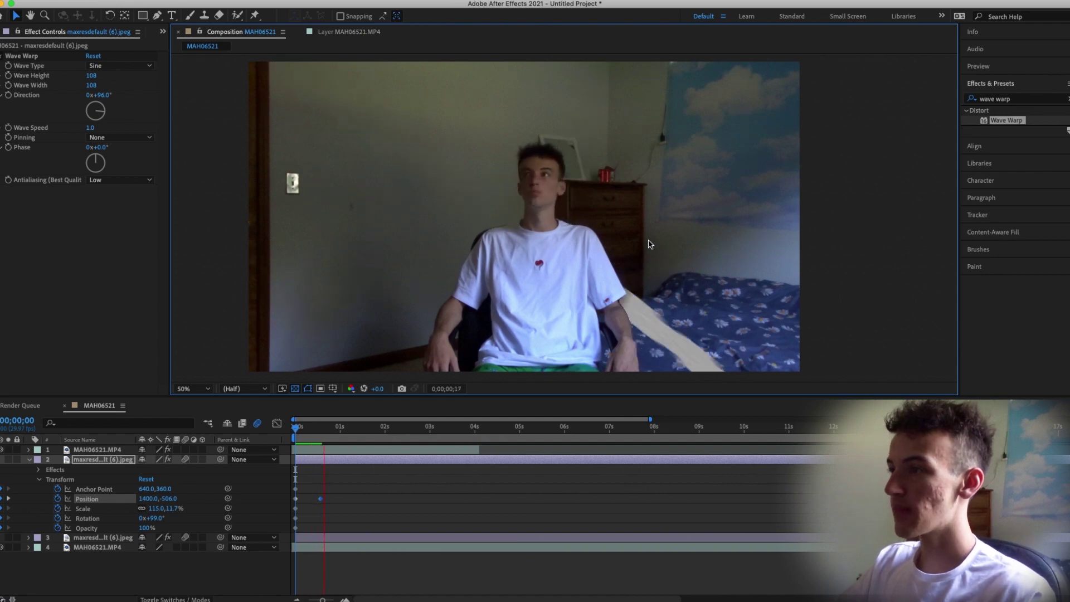
left_click(340, 428)
left_click_drag(338, 428, 284, 434)
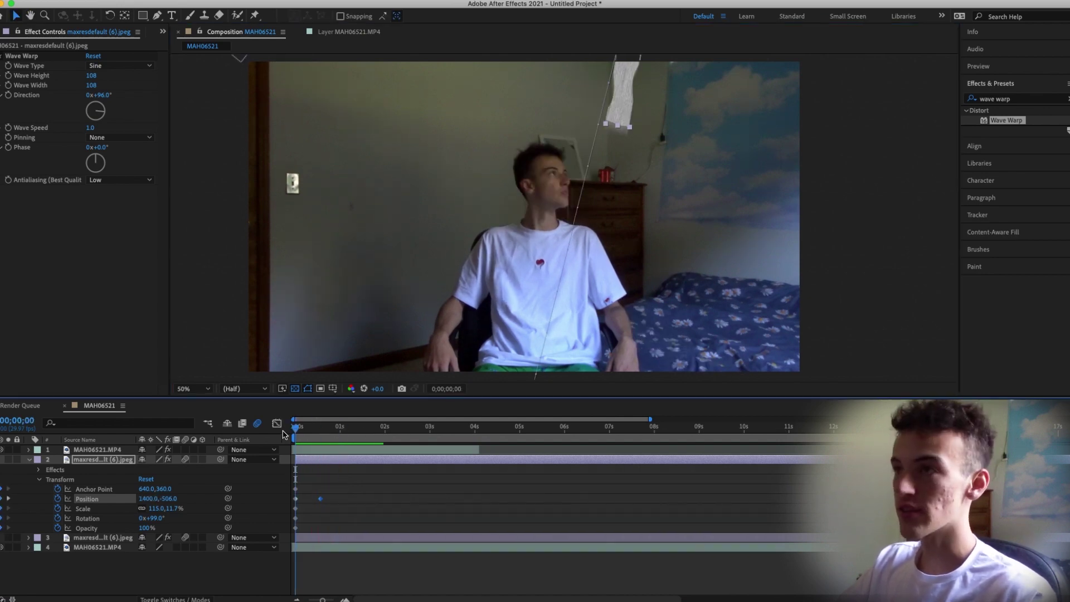
left_click(33, 466)
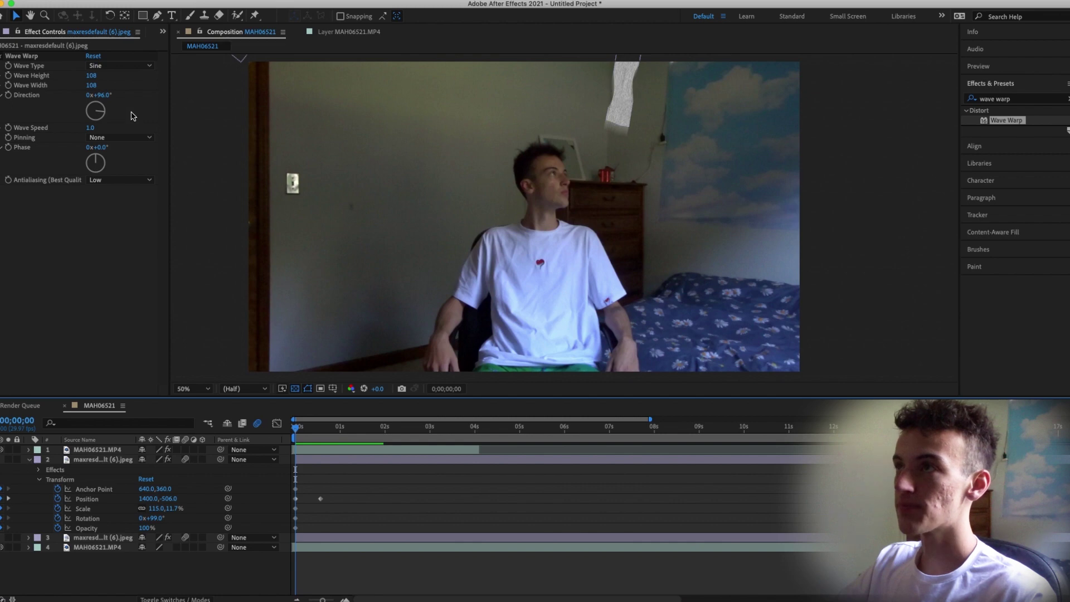
Add the noise image maxresdefault (6).jpeg to the composition as a new layer above the rotoscoped footage.
left_click(162, 33)
left_click(183, 47)
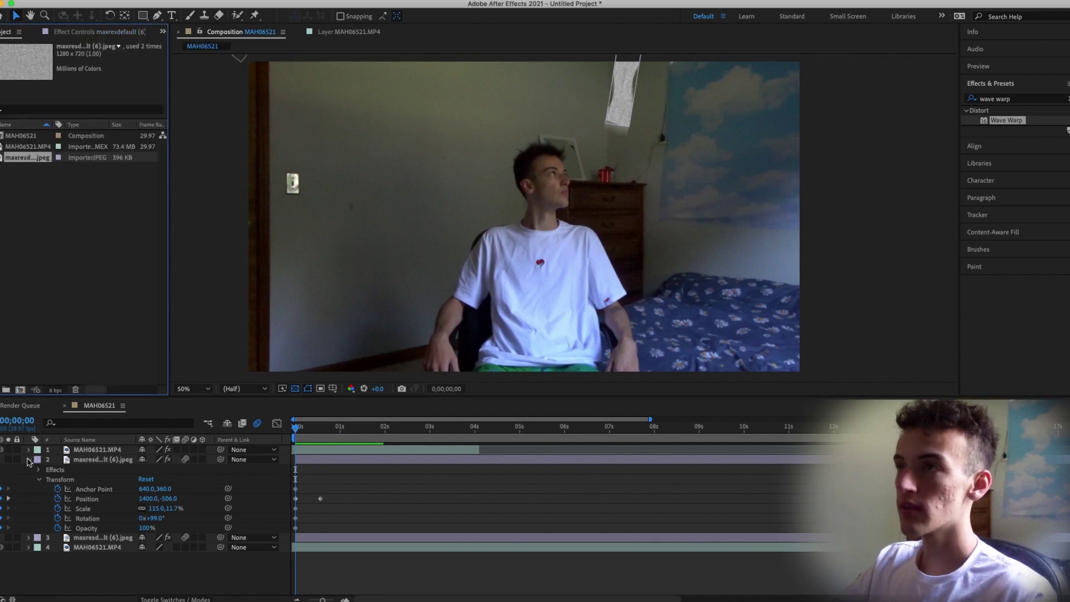
left_click(30, 460)
left_click(37, 158)
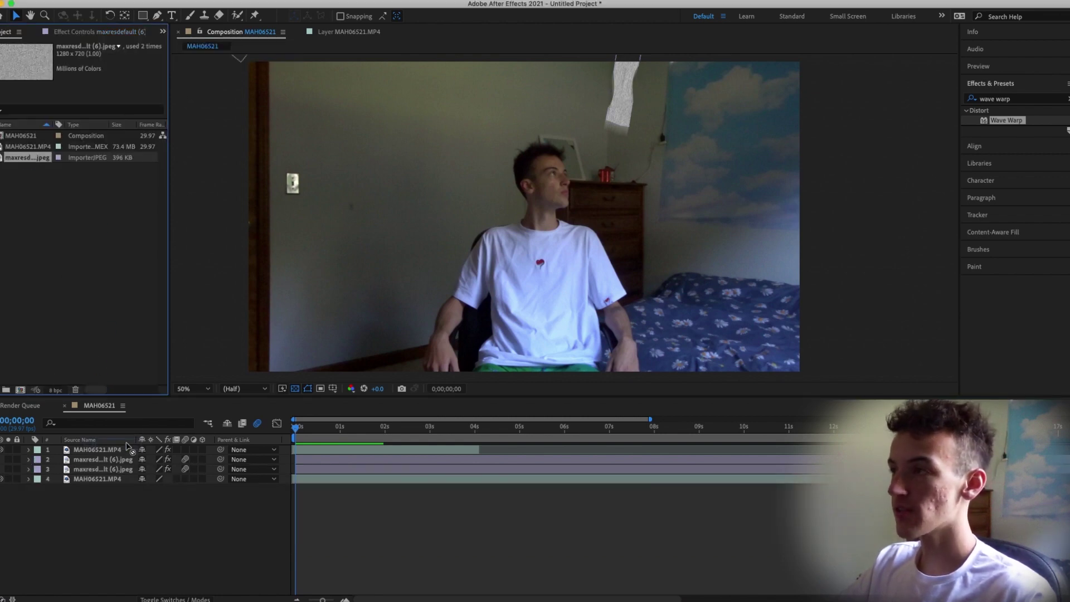
left_click_drag(127, 445, 127, 448)
Rotate the new noise layer to 43°, keyframe it growing diagonally across the frame from -750, -624 at 0;00;00;13, and enable its motion blur.
left_click(341, 116)
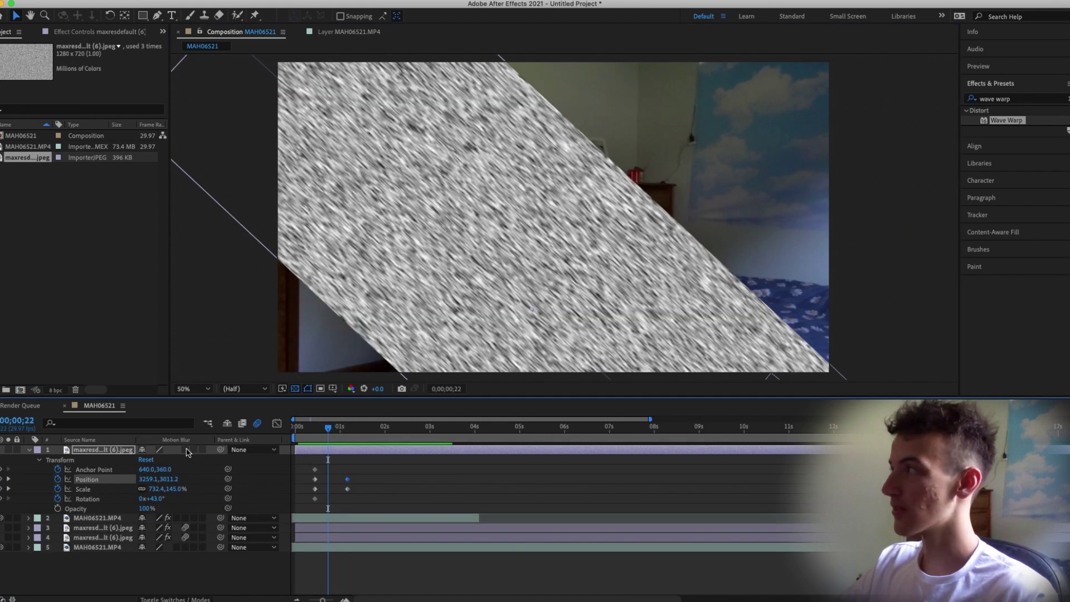
left_click(185, 449)
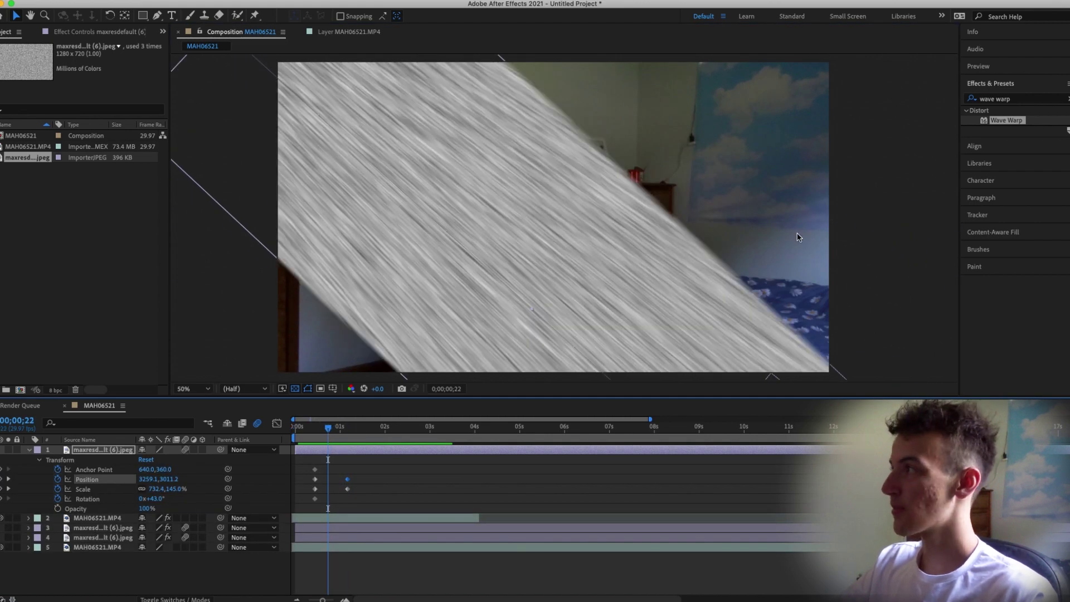
Apply Wave Warp to the new noise layer with a wave height of 84 and a wave width of 40.
left_click_drag(1024, 129, 345, 449)
left_click_drag(91, 75, 134, 76)
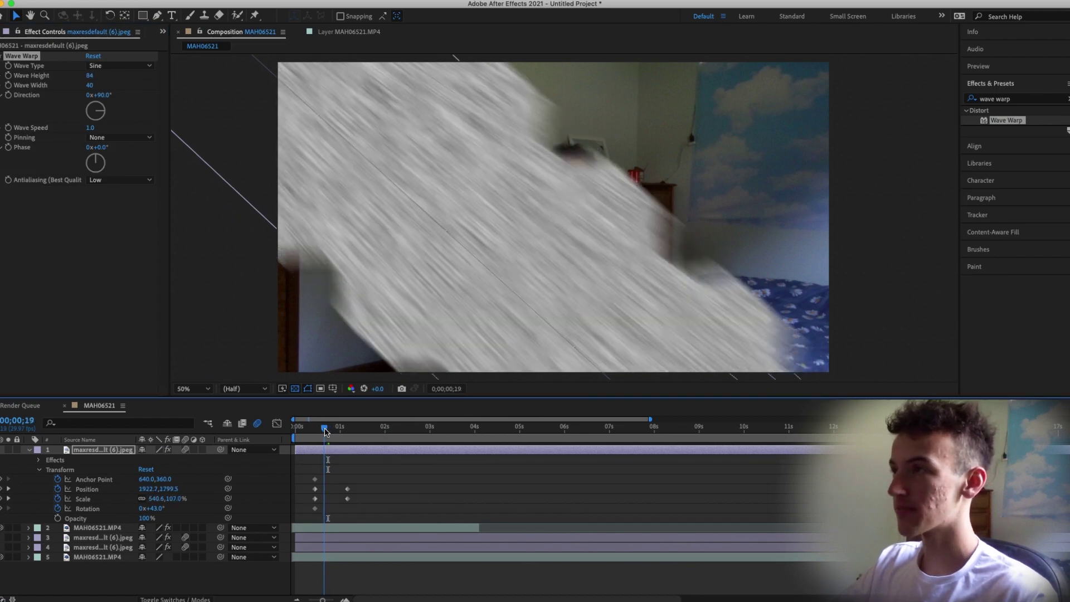
Preview the large noise transition from 0;00;00;13, and play the whole animation from its beginning.
left_click_drag(324, 425, 315, 426)
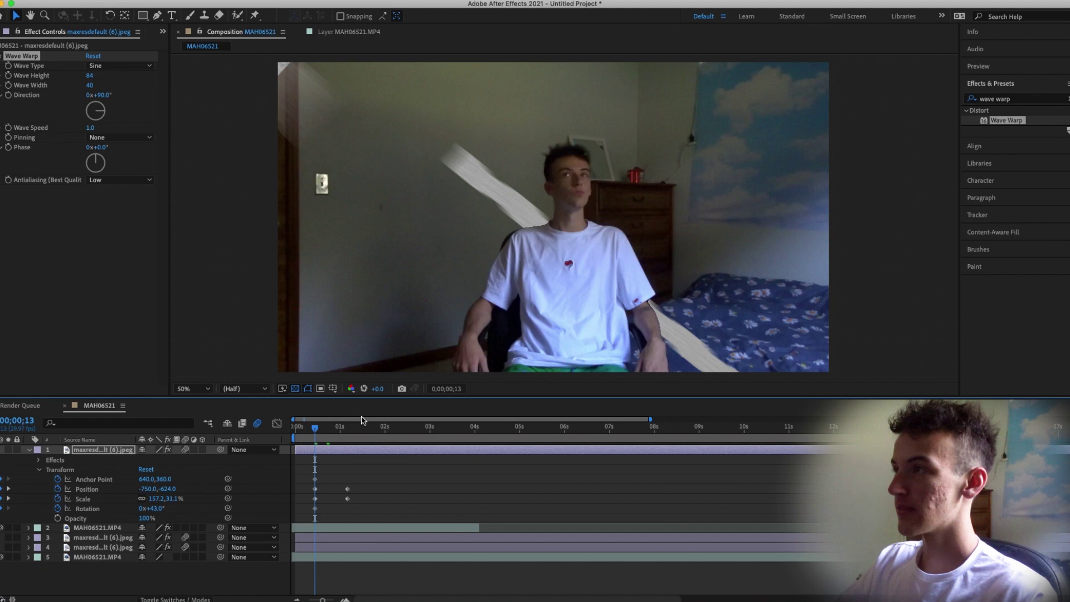
key("space")
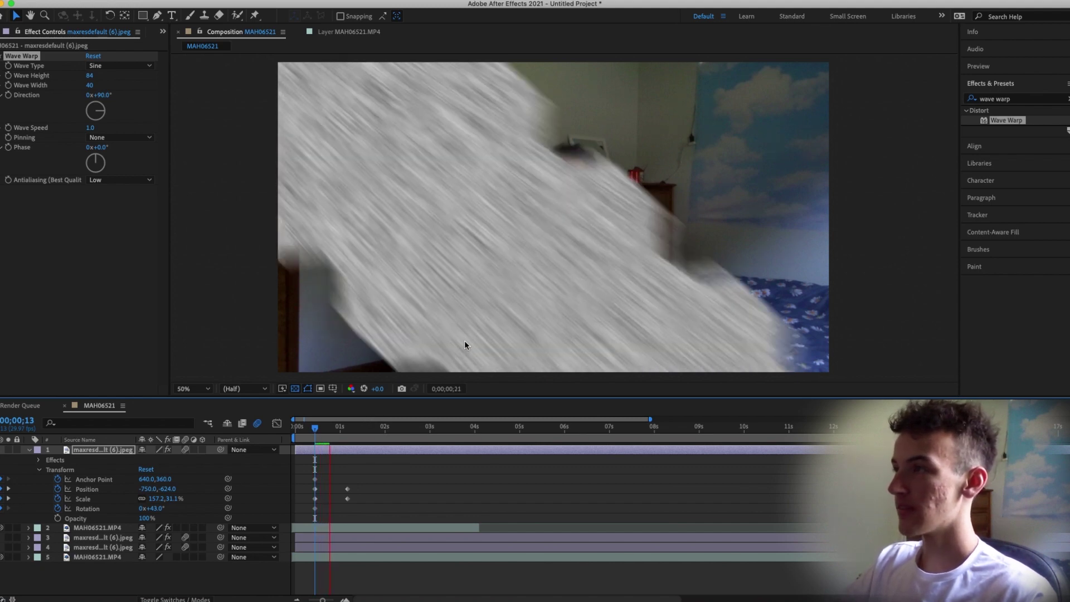
key("space")
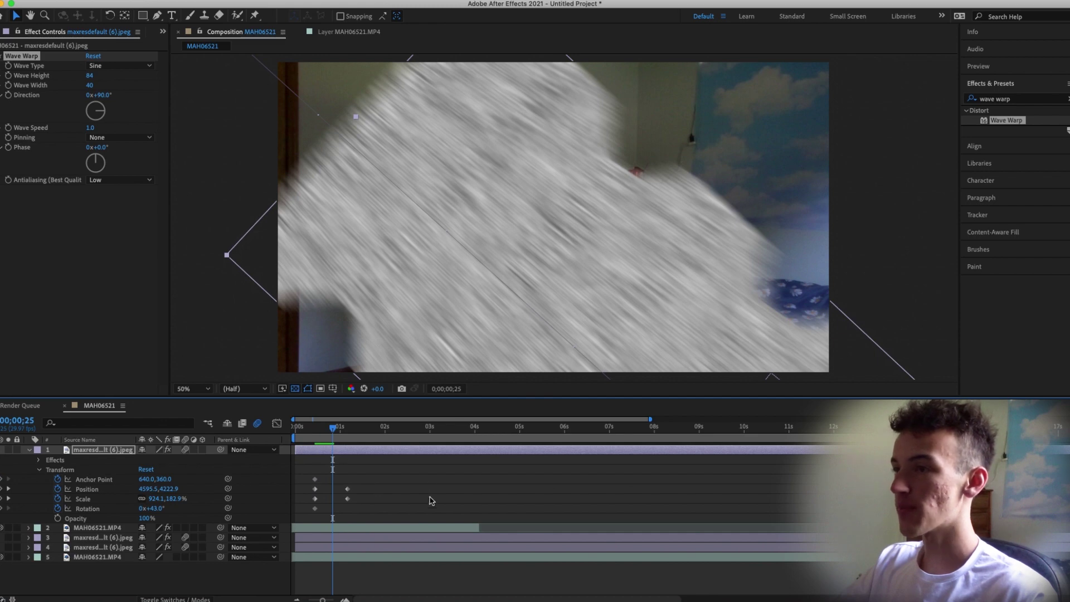
left_click_drag(333, 428, 294, 430)
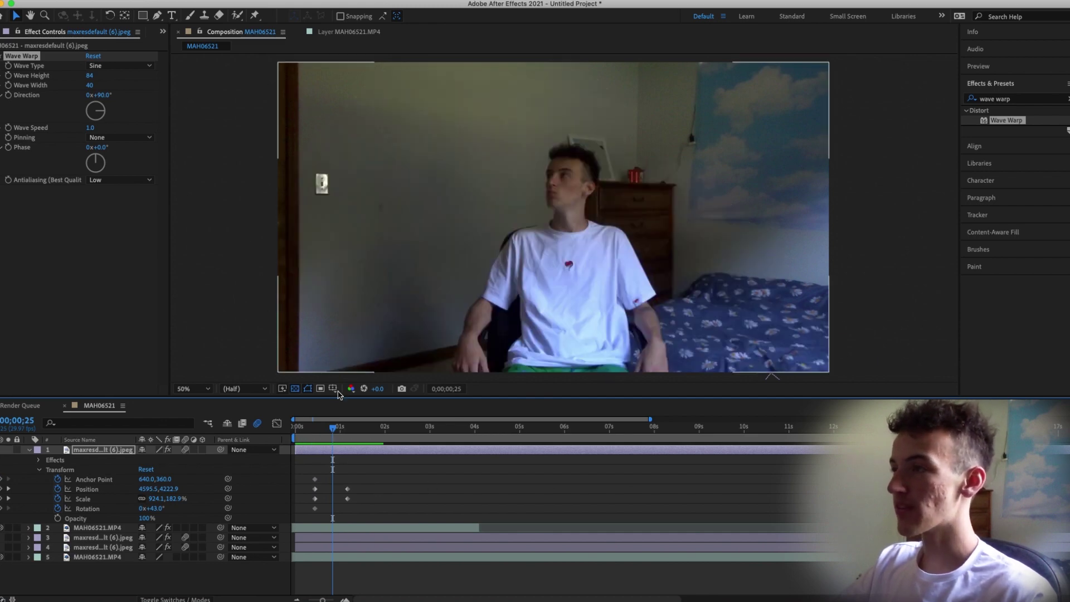
key("space")
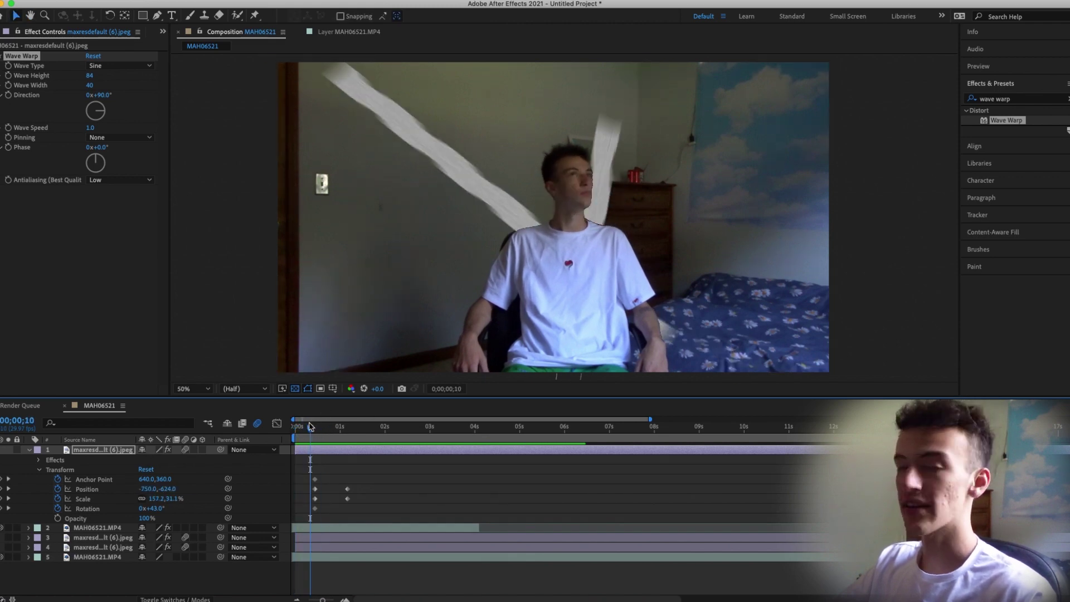
left_click_drag(310, 427, 297, 426)
key("space")
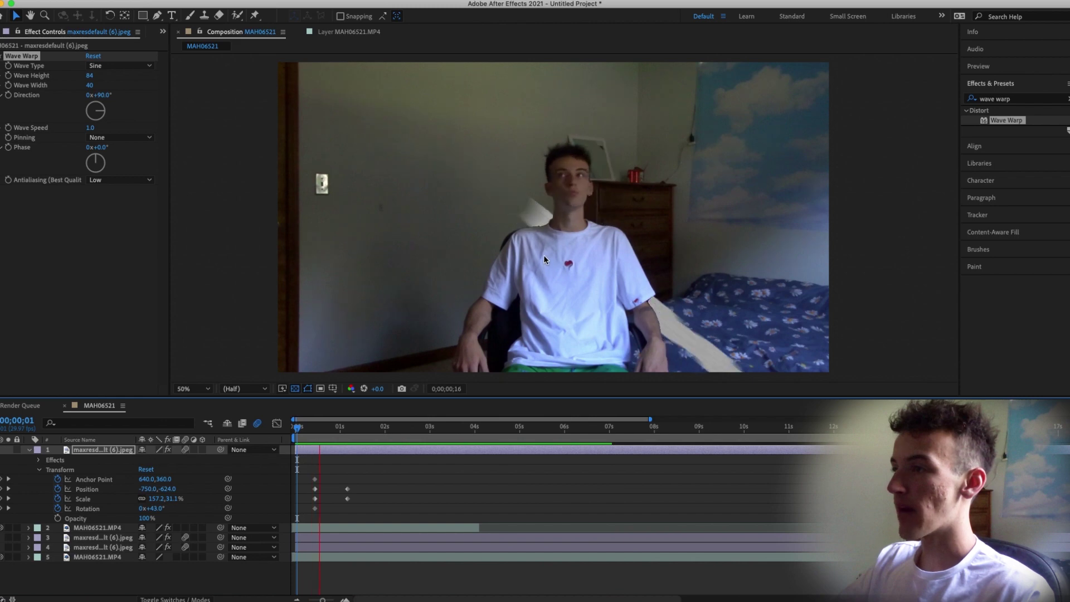
key("space")
left_click_drag(335, 428, 305, 428)
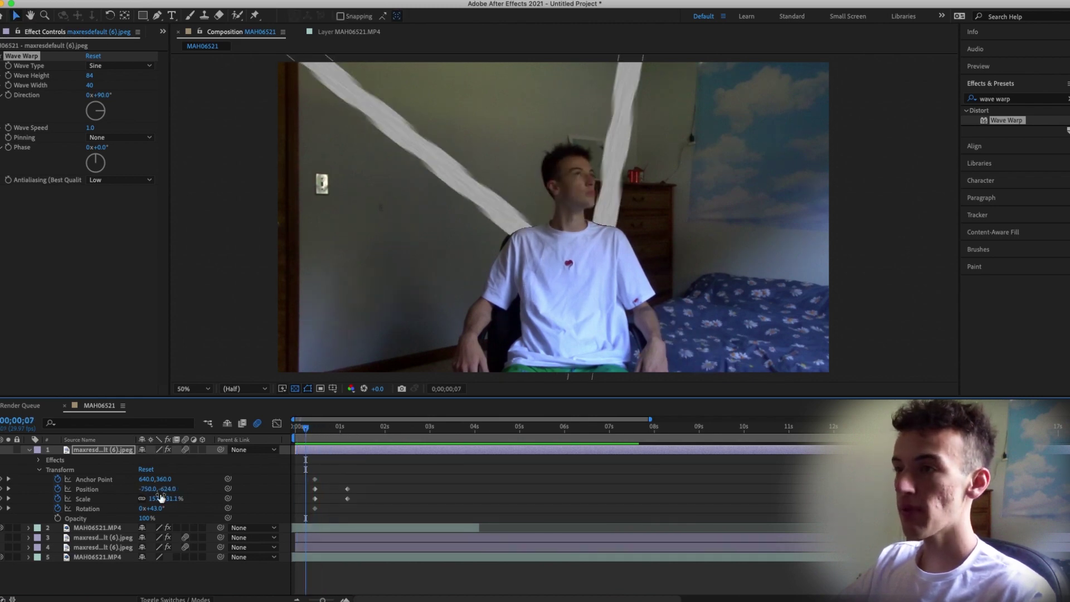
Move the original diagonal noise band to the top of the layer stack, in front of the man, and preview it.
left_click(33, 449)
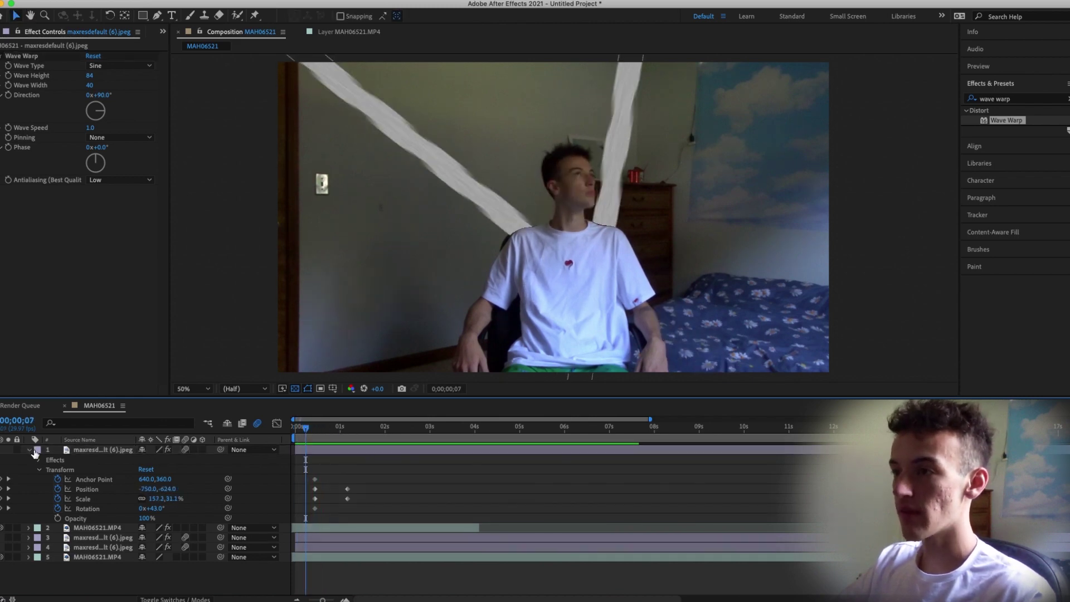
left_click(99, 528)
left_click_drag(105, 529, 124, 450)
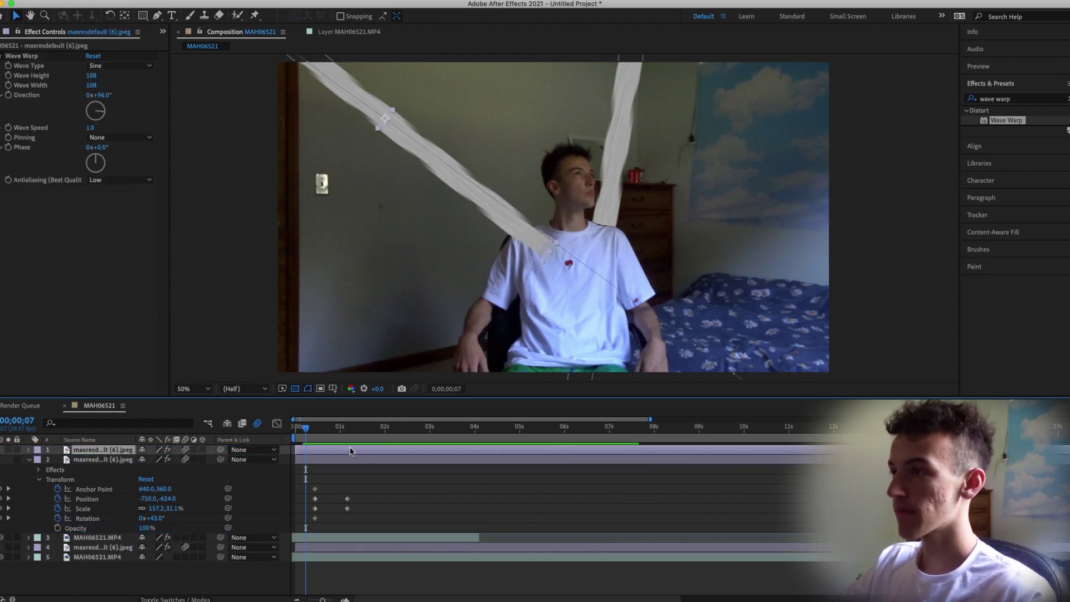
left_click(295, 433)
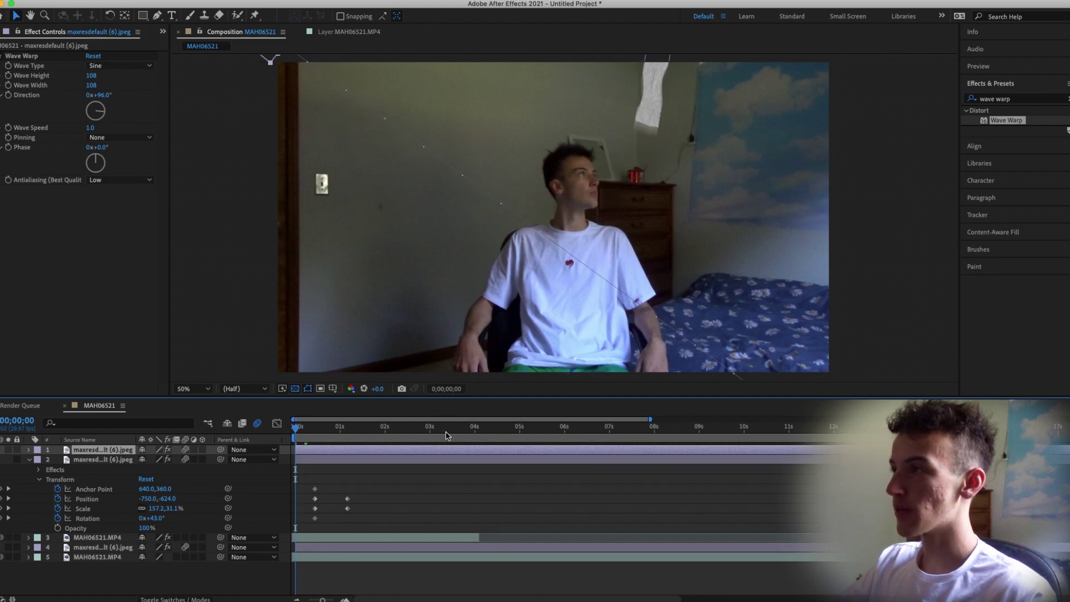
key("space")
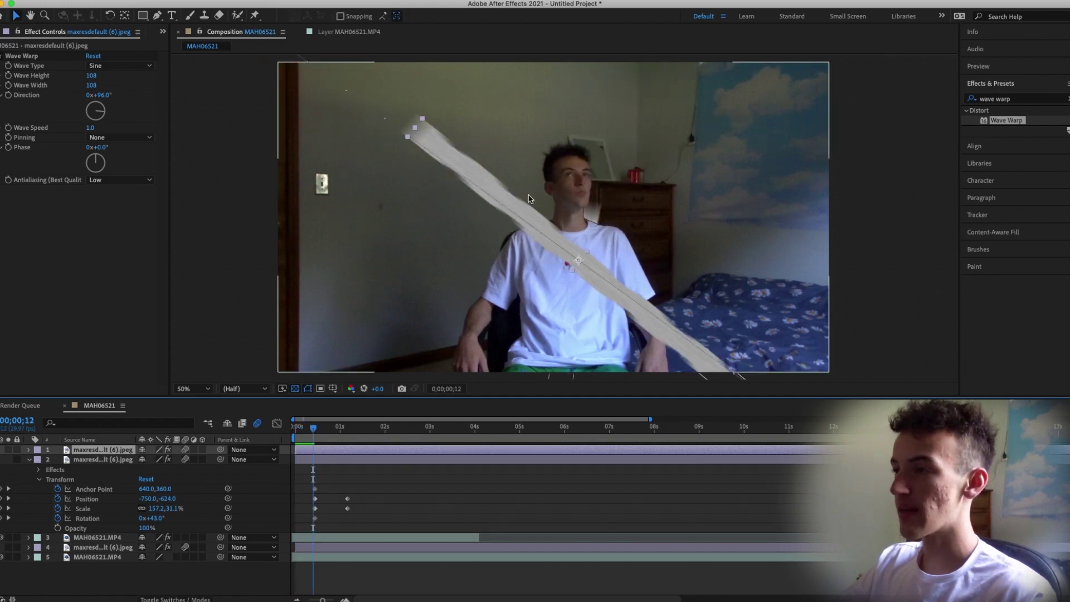
On the rotoscoped footage, set the matte feather to 8.4, enable Decontaminate Edge Colors and set Increase Radius to 5.7.
left_click(351, 540)
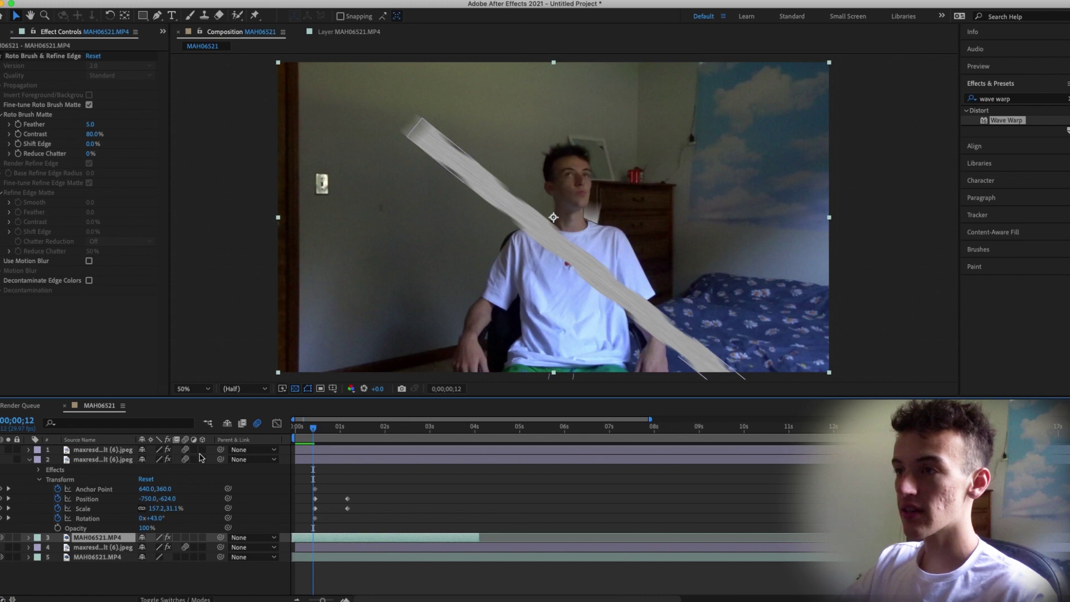
left_click(28, 460)
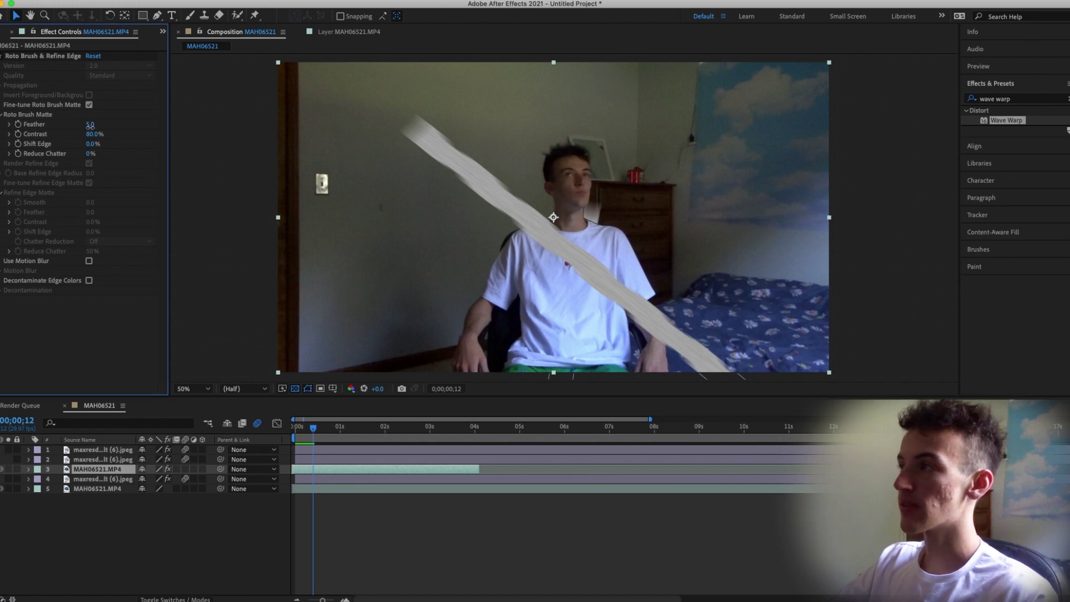
left_click_drag(90, 125, 106, 126)
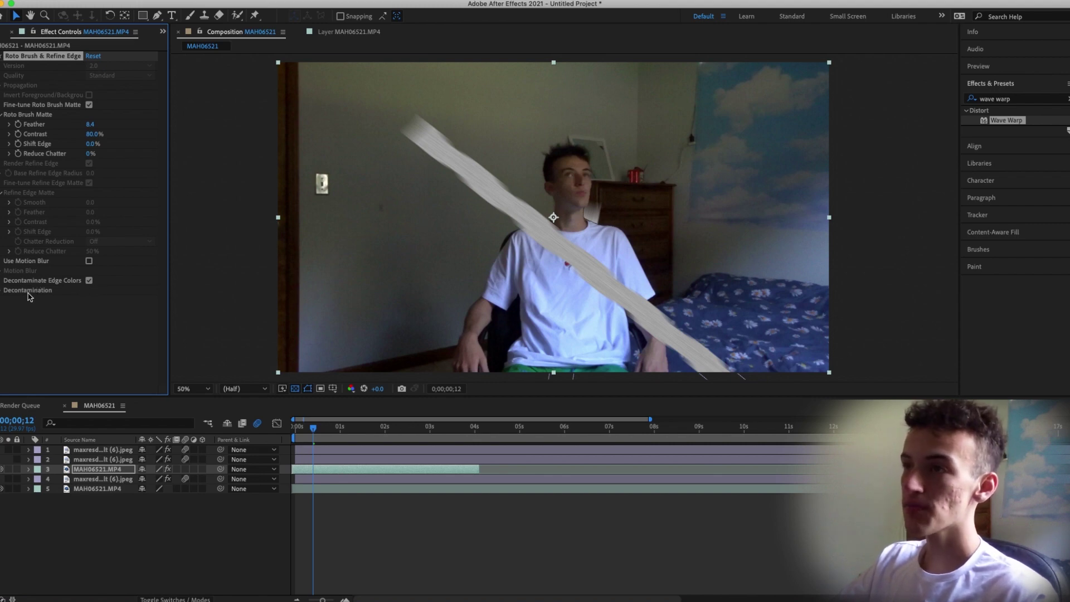
left_click(1, 290)
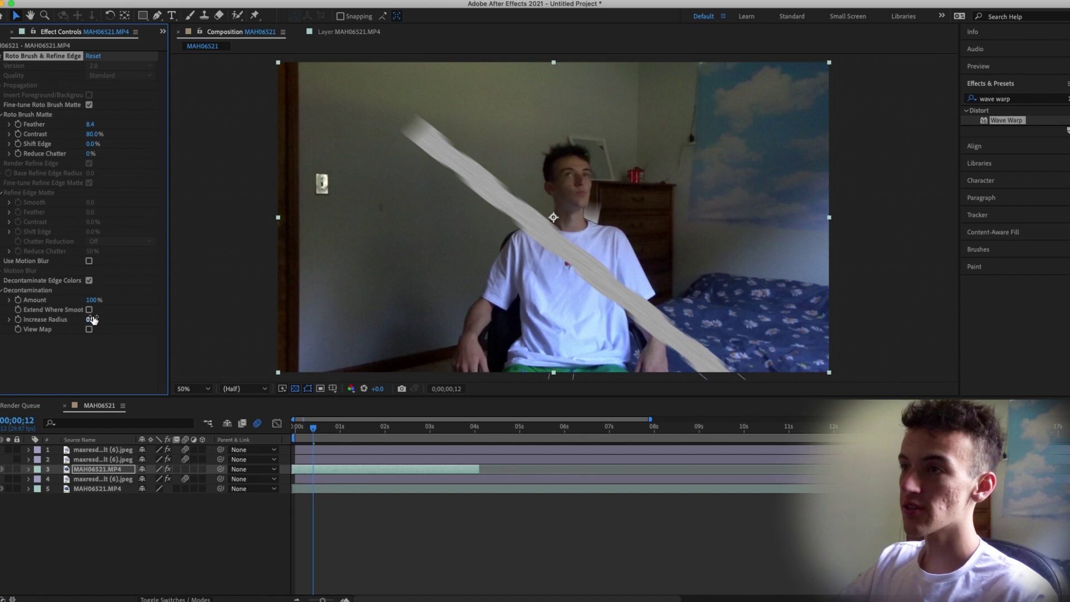
left_click_drag(100, 318, 120, 317)
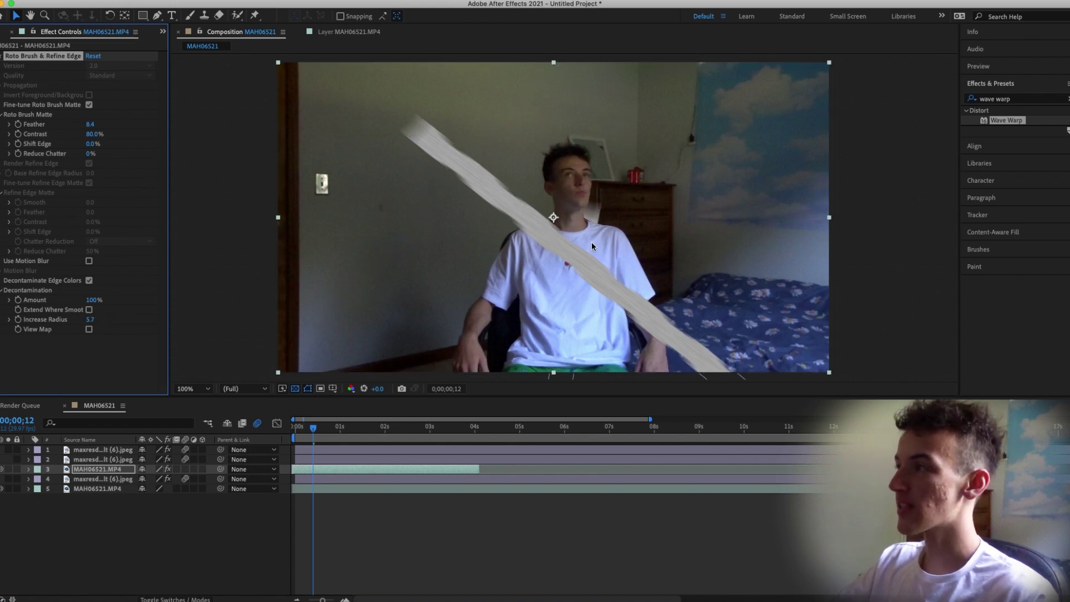
Inspect the rotoscoped man's matte edges closely around the shoulder, neck and hair.
scroll(592, 246, "up", 2)
left_click_drag(714, 246, 378, 169)
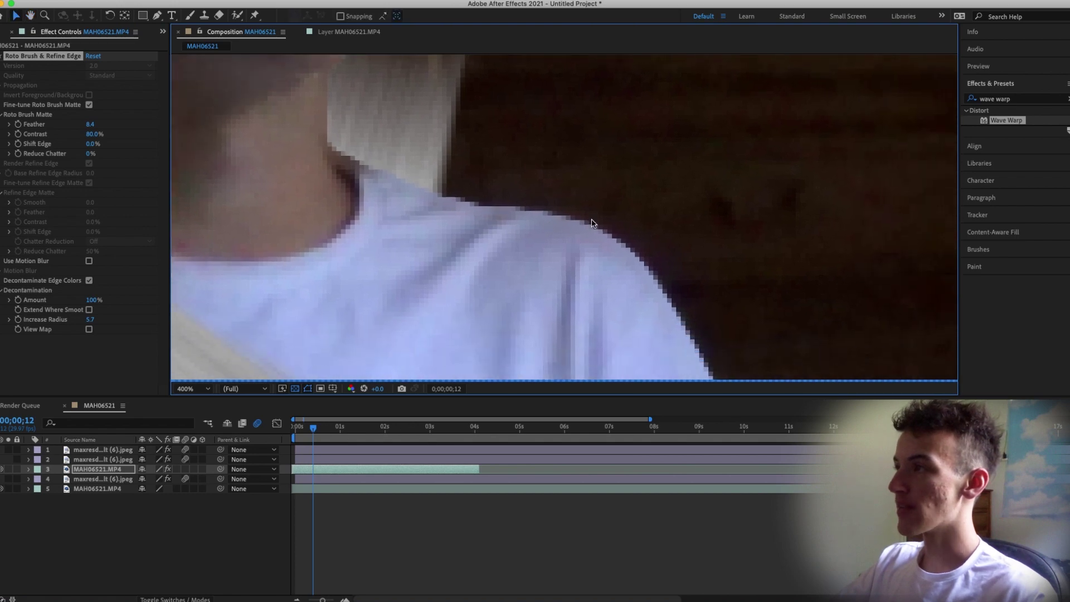
left_click_drag(633, 259, 549, 197)
scroll(596, 224, "up", 1)
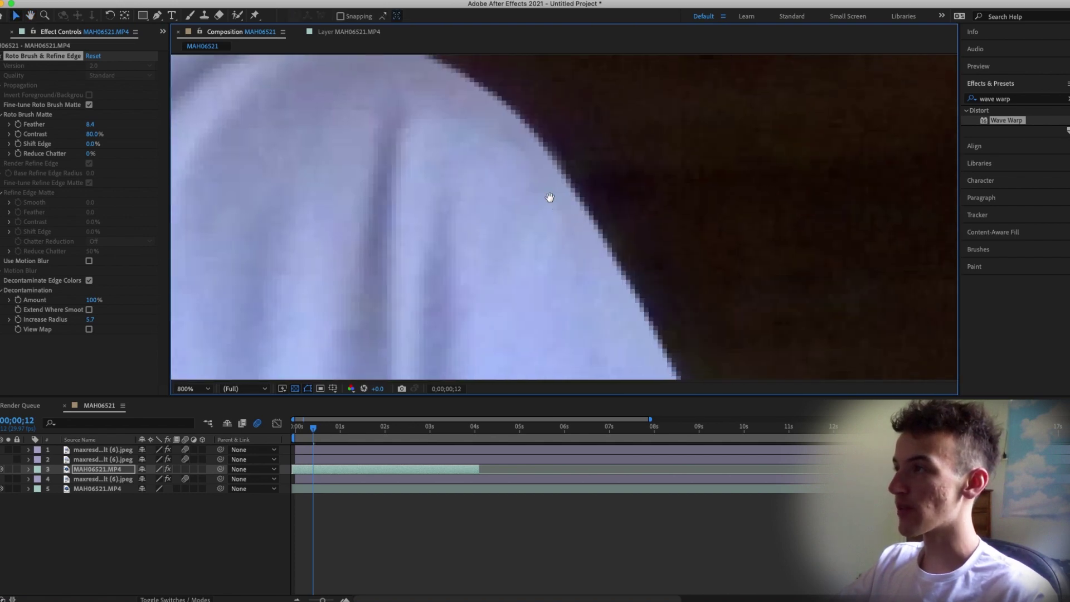
scroll(570, 265, "down", 5)
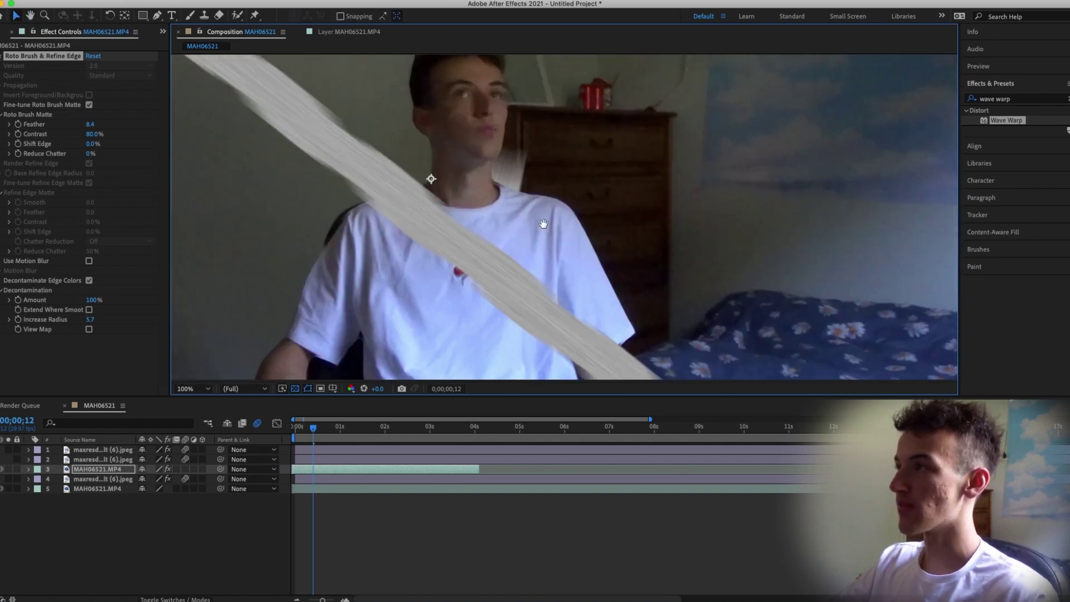
left_click_drag(543, 223, 653, 253)
scroll(569, 165, "down", 1)
scroll(564, 146, "up", 2)
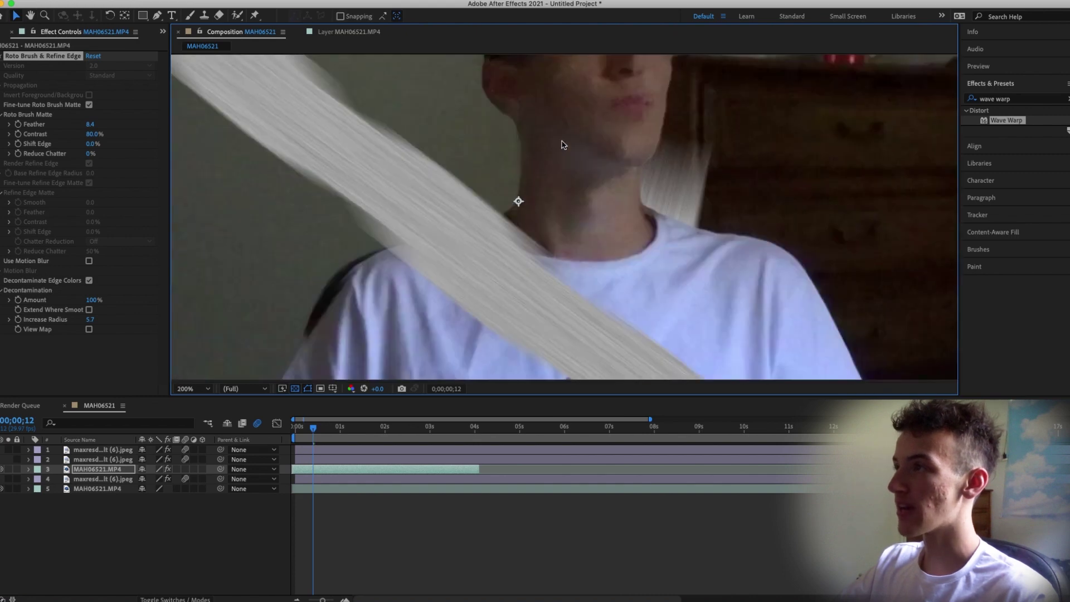
left_click_drag(562, 145, 547, 261)
scroll(494, 174, "up", 2)
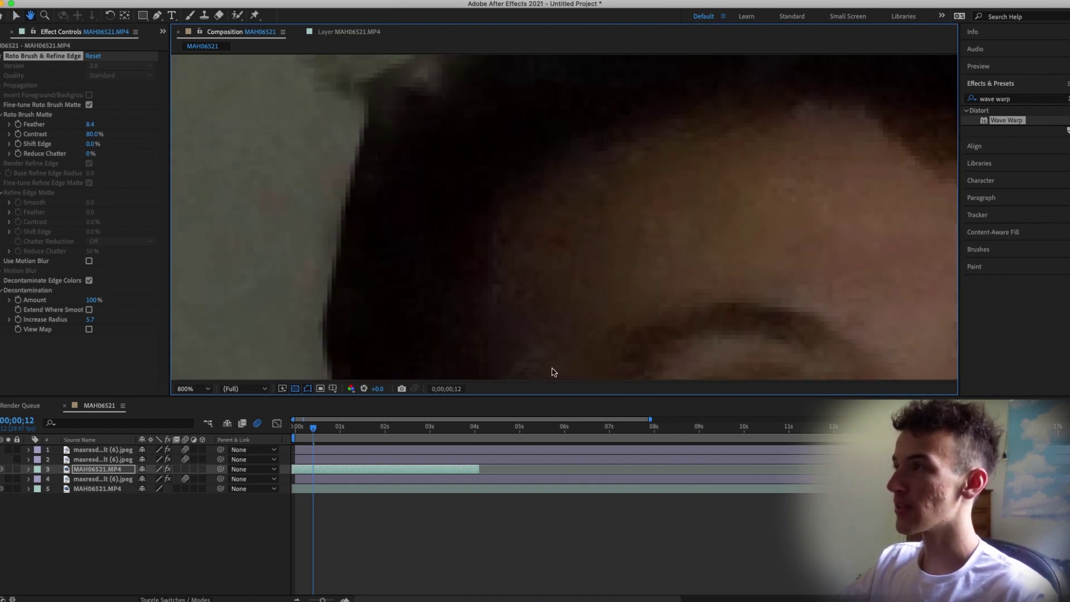
scroll(525, 339, "down", 4)
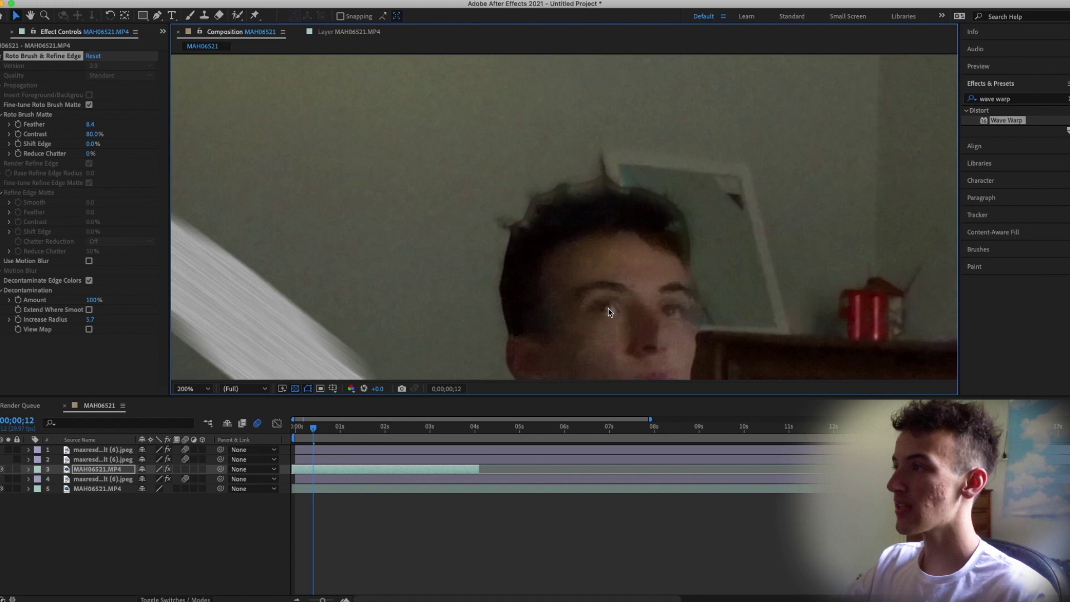
Preview the refined rotoscope with the layered noise bands from the first frame.
scroll(609, 312, "down", 4)
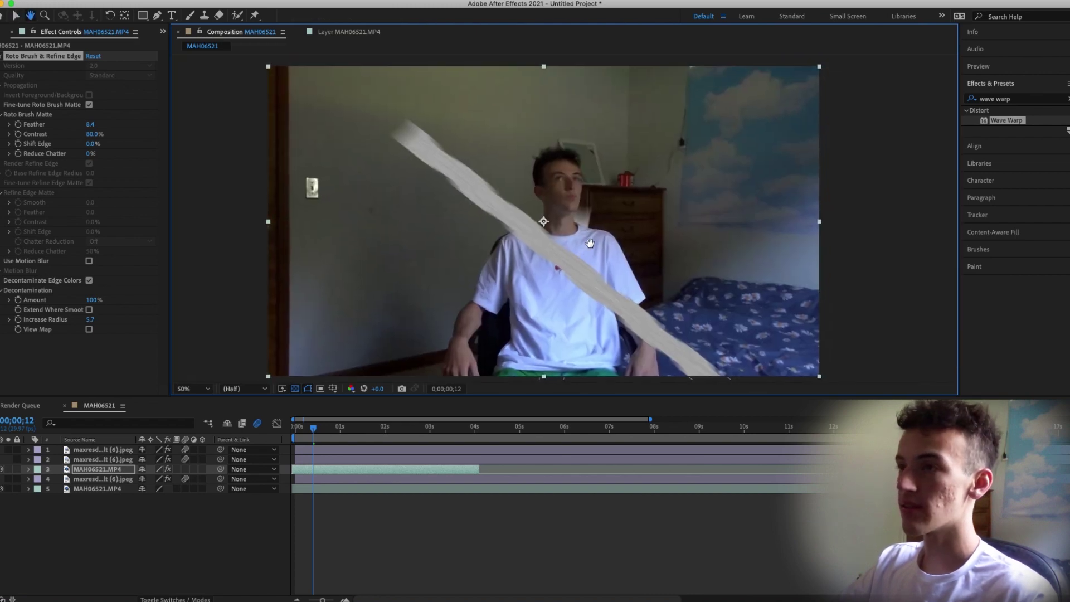
left_click_drag(590, 243, 587, 244)
left_click_drag(312, 430, 288, 433)
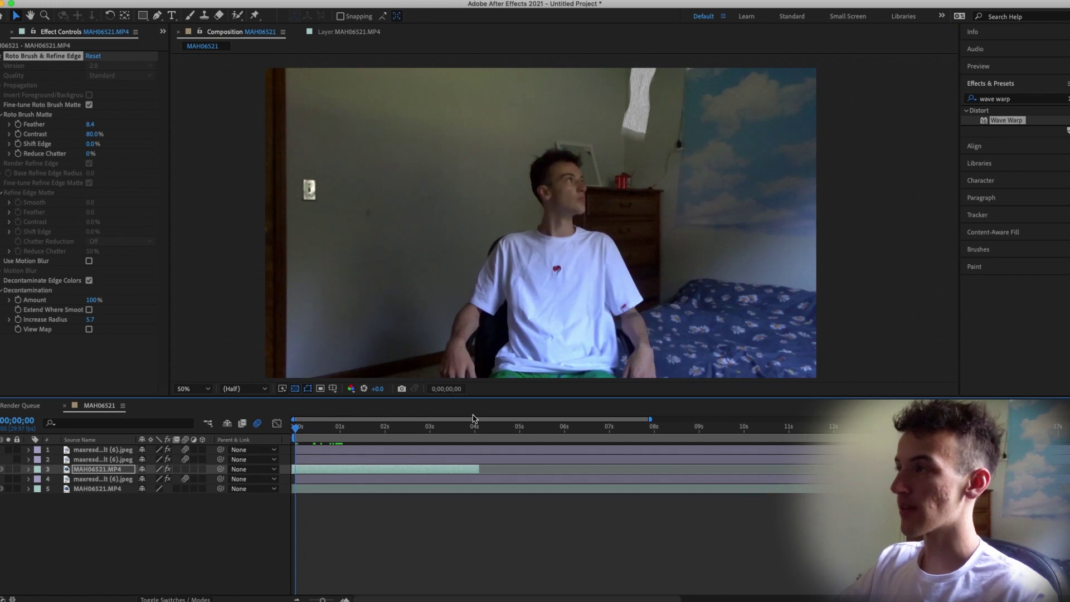
key("space")
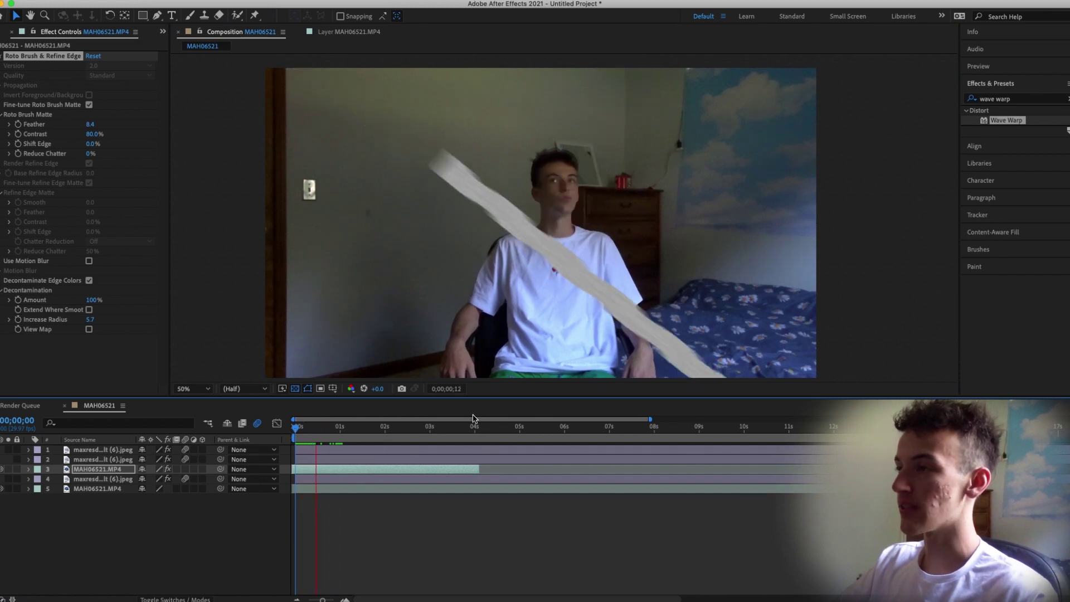